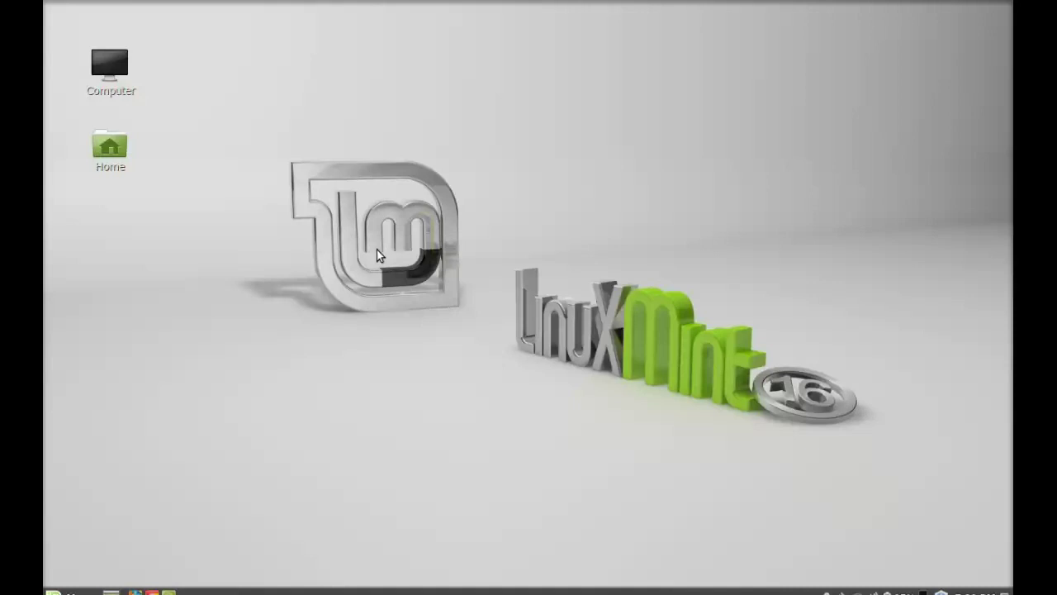
Install the testdisk package in a new terminal with sudo apt-get install testdisk, entering the account password
key(ctrl+alt+t)
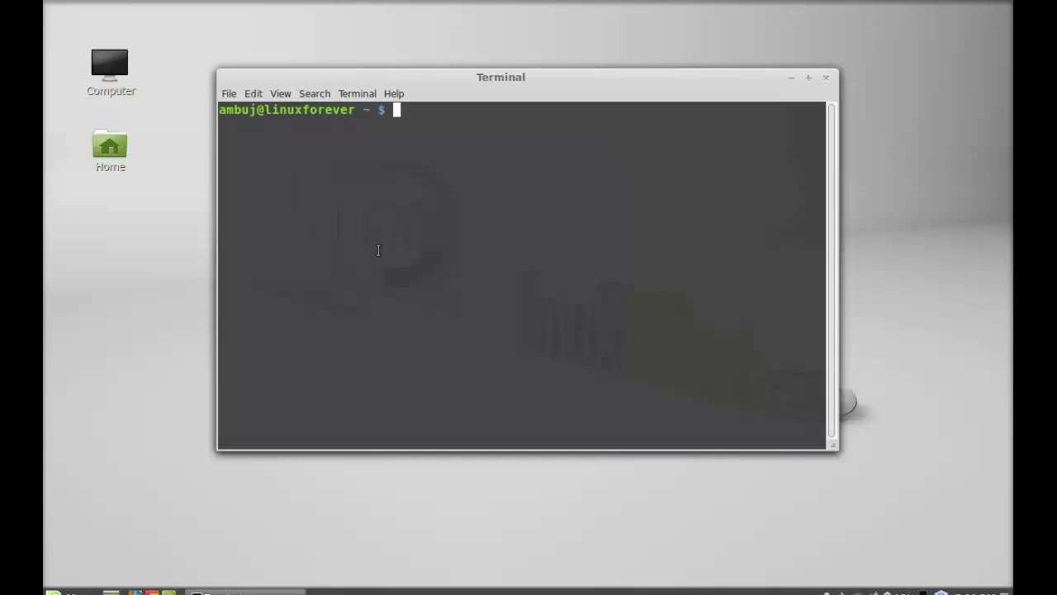
text(sudo apt-get)
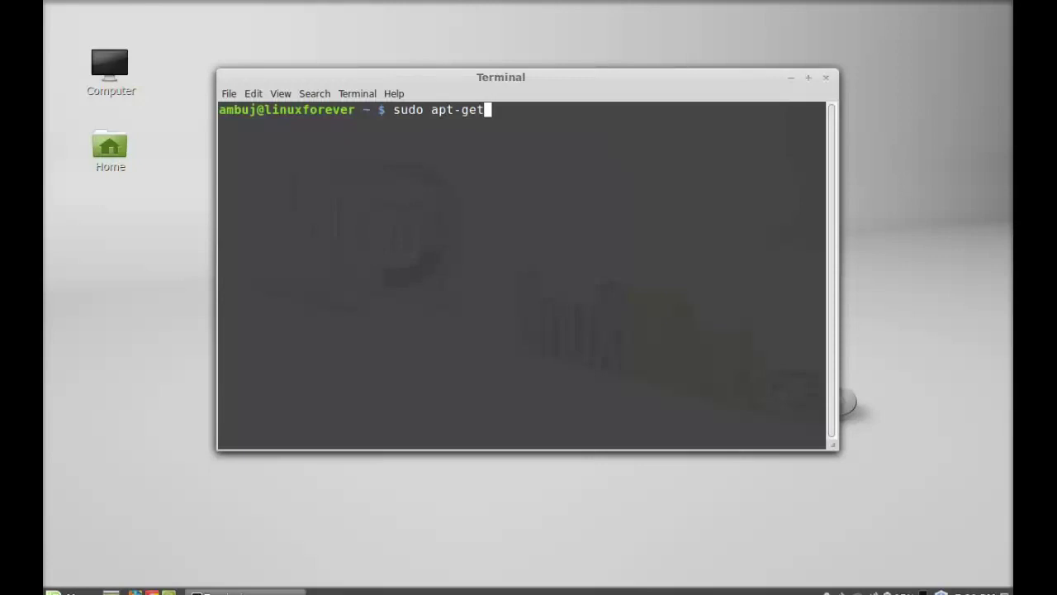
text( install test)
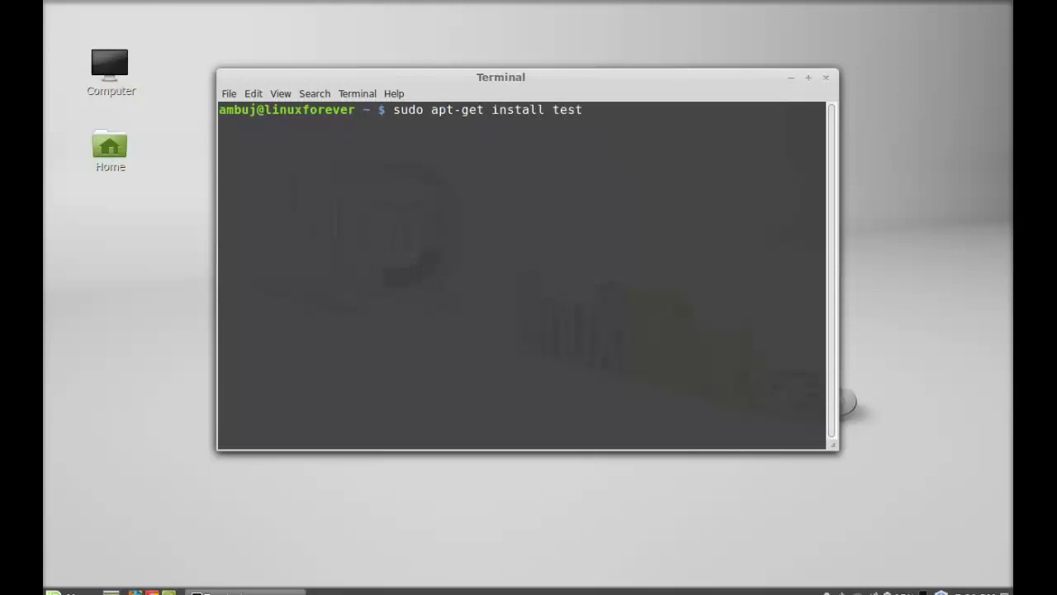
text(dose)
key(BackSpace)
key(BackSpace)
key(BackSpace)
text(isk)
key(Return)
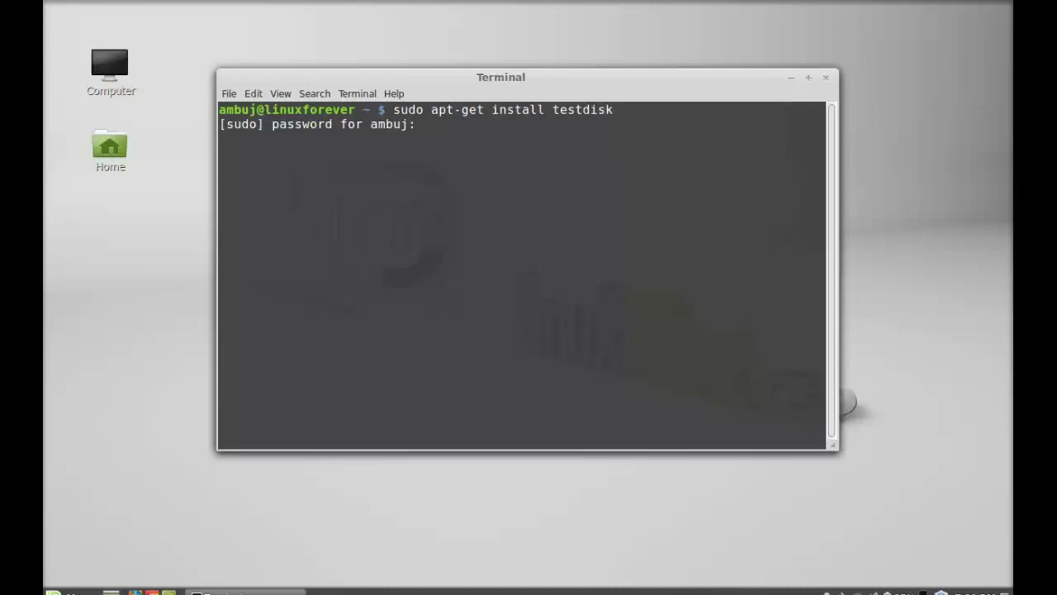
key(Return)
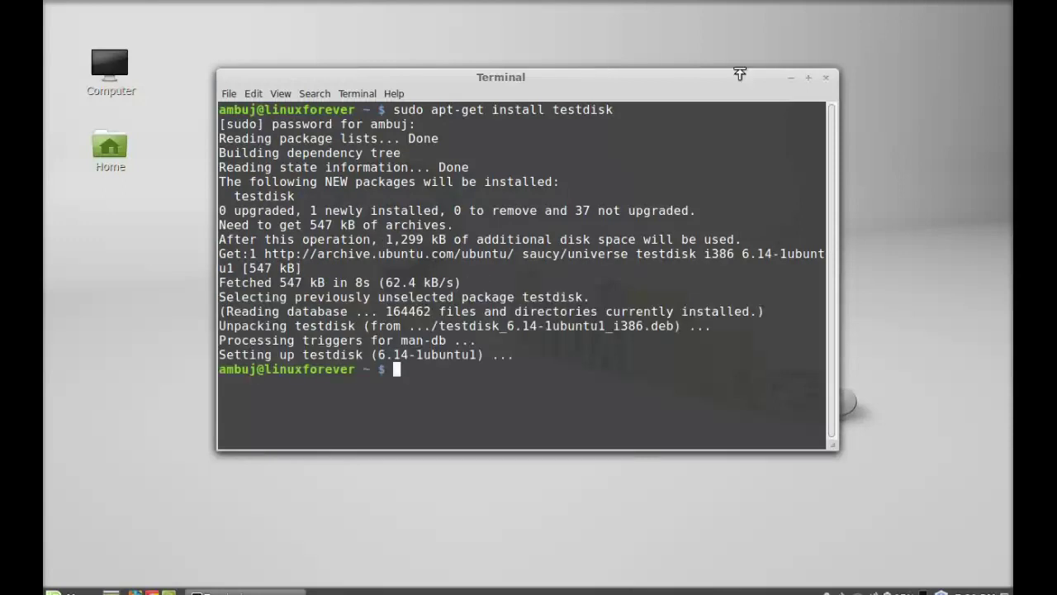
Close the terminal and open the images folder on the JetFlash New Volume USB drive
click(825, 80)
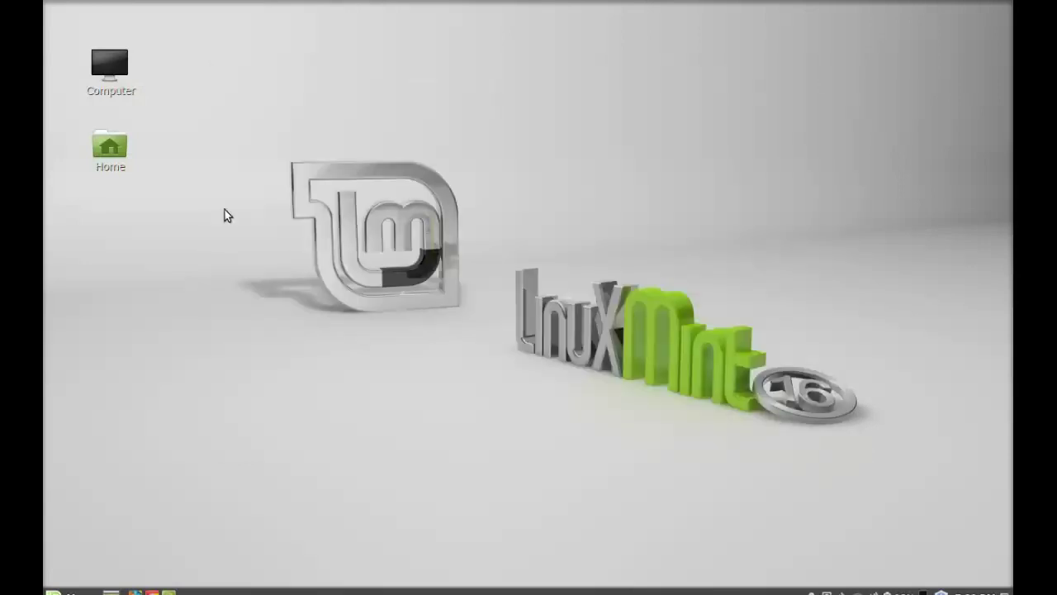
double_click(111, 70)
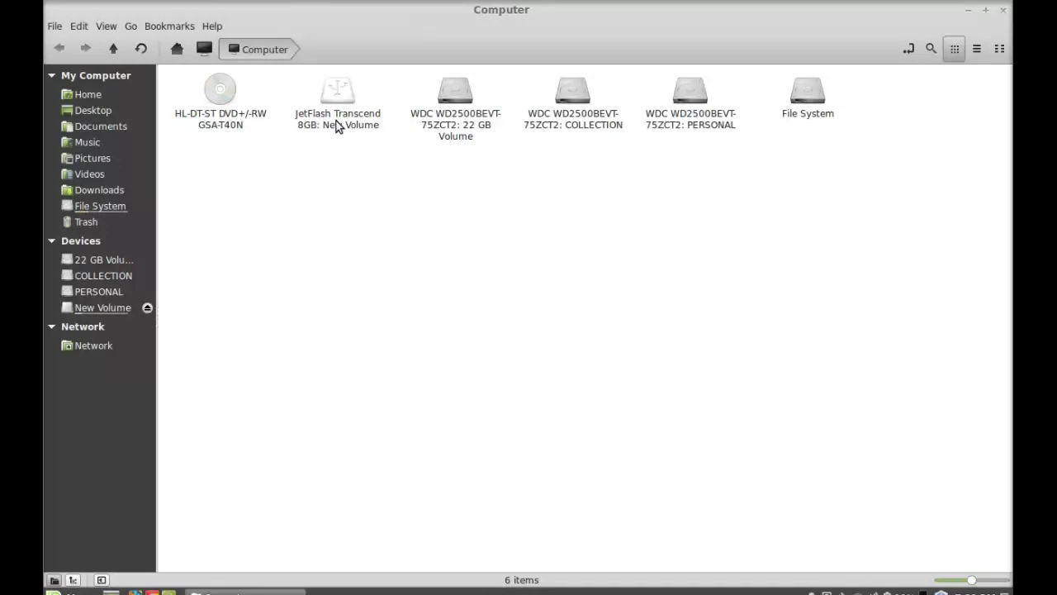
double_click(343, 124)
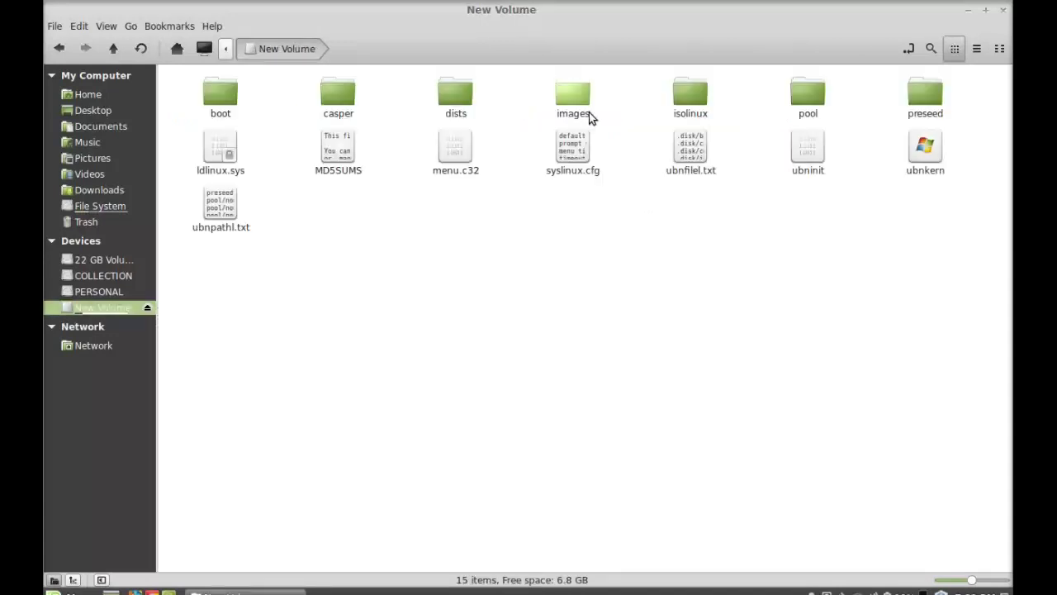
double_click(571, 93)
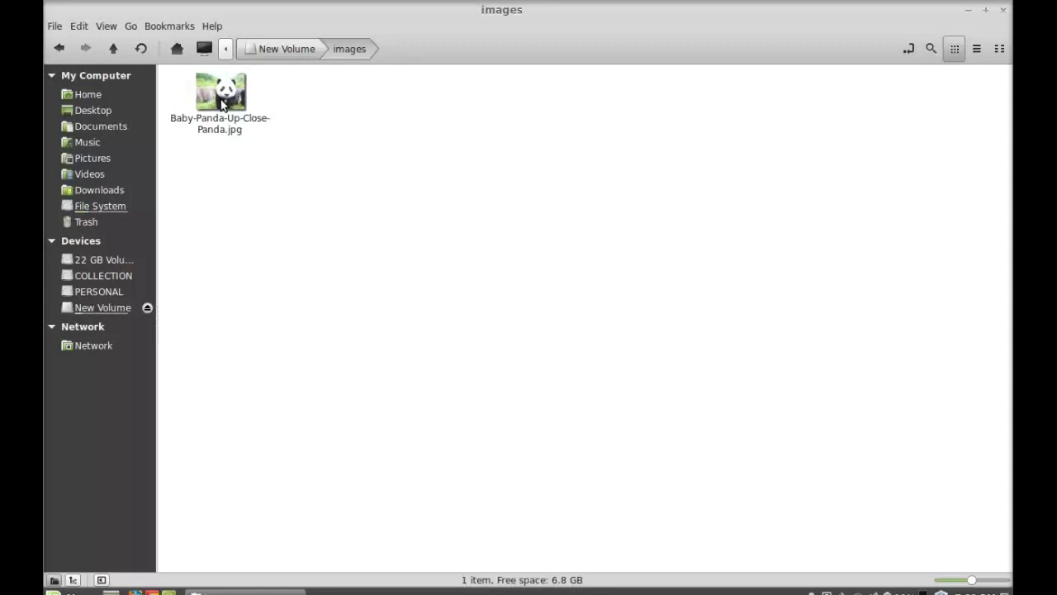
Permanently delete Baby-Panda-Up-Close-Panda.jpg with Shift+Delete, confirming the deletion
click(222, 104)
key(shift+Delete)
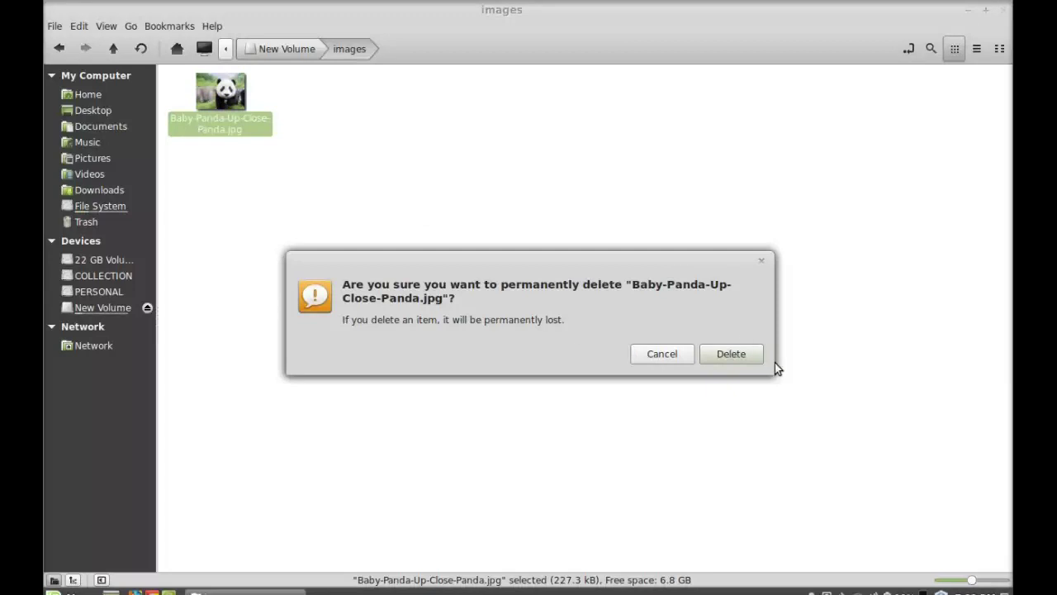
click(714, 356)
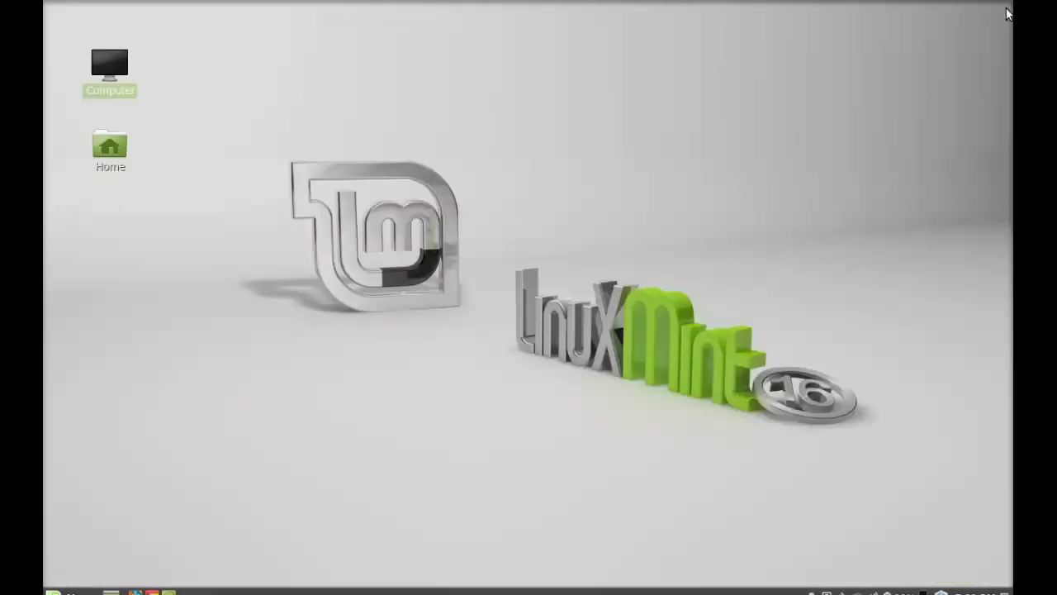
Close the images window and launch testdisk in a new terminal
click(1003, 10)
click(669, 190)
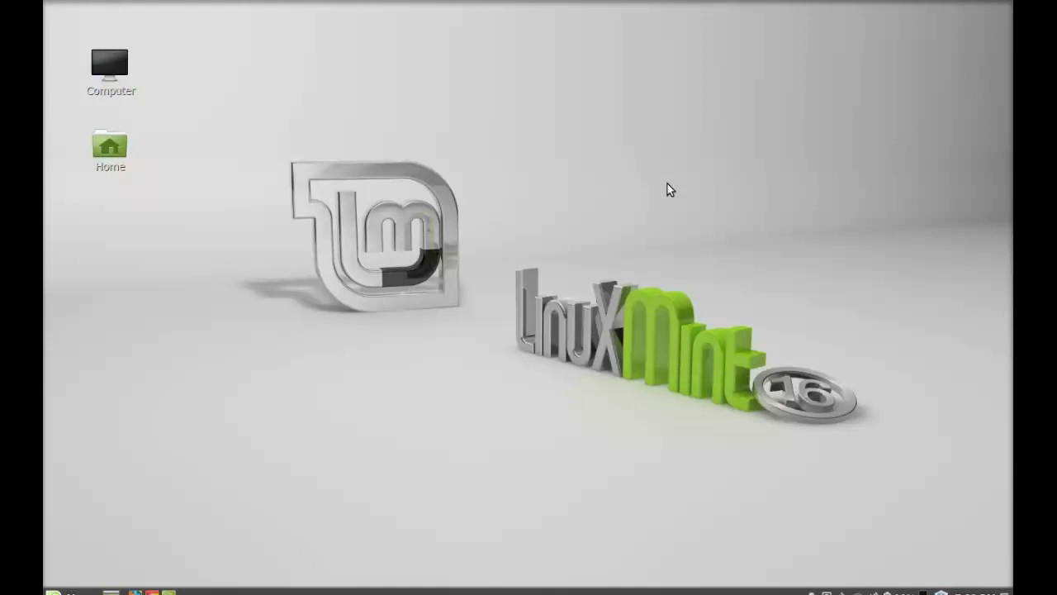
key(ctrl+alt+t)
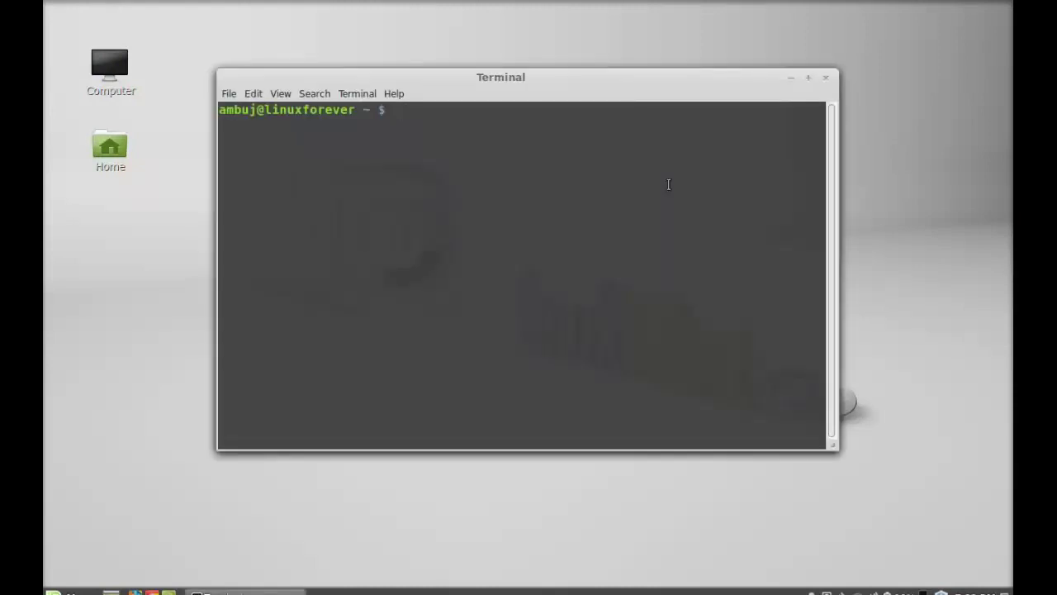
text(testdisk)
key(Return)
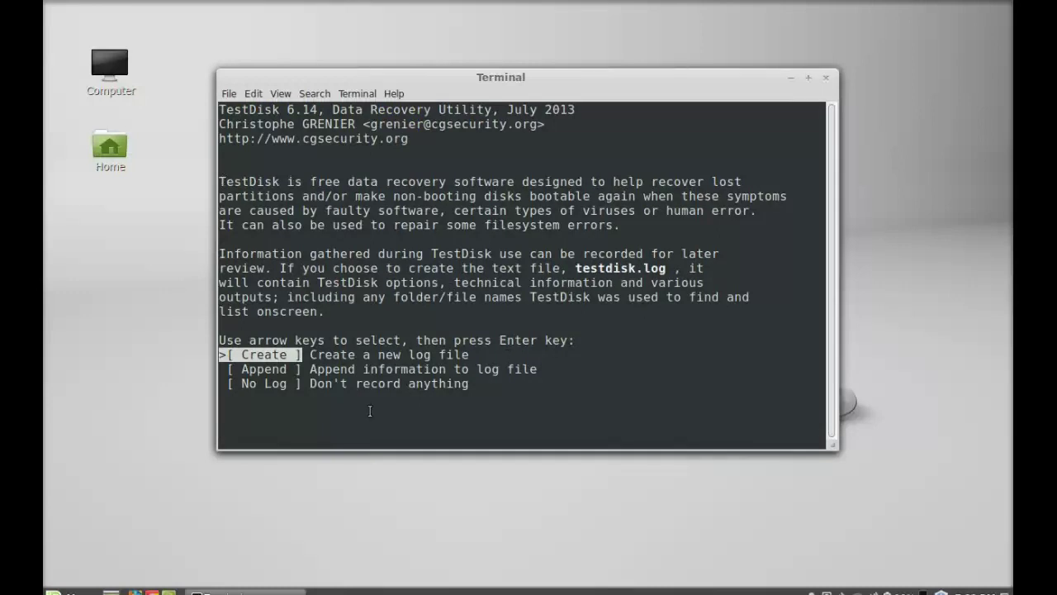
Choose Create for the log file and enter the password so TestDisk restarts as root
key(Down)
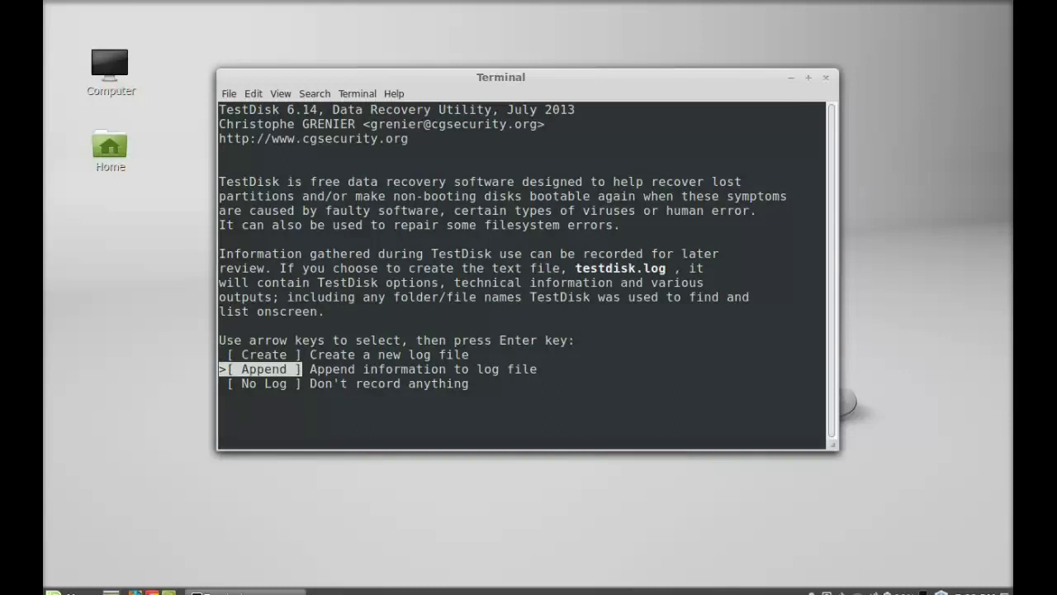
key(Down)
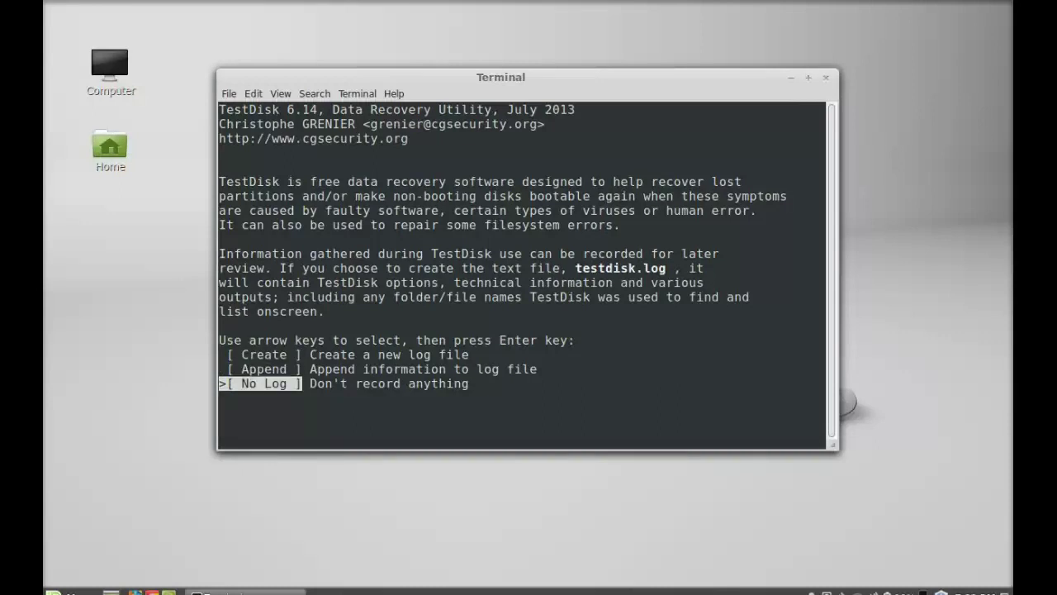
key(Up)
key(Up)
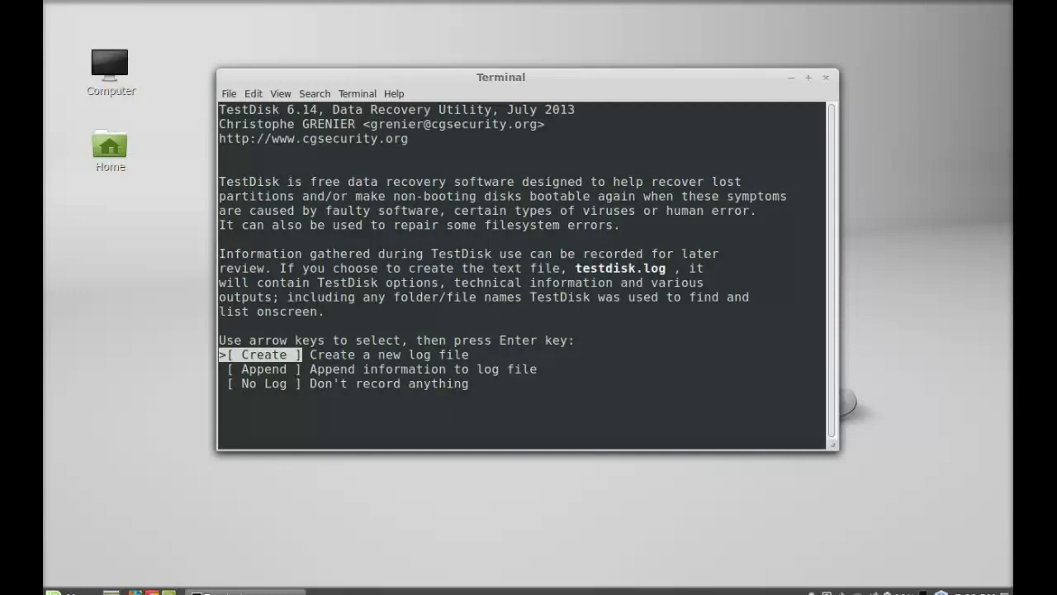
key(Return)
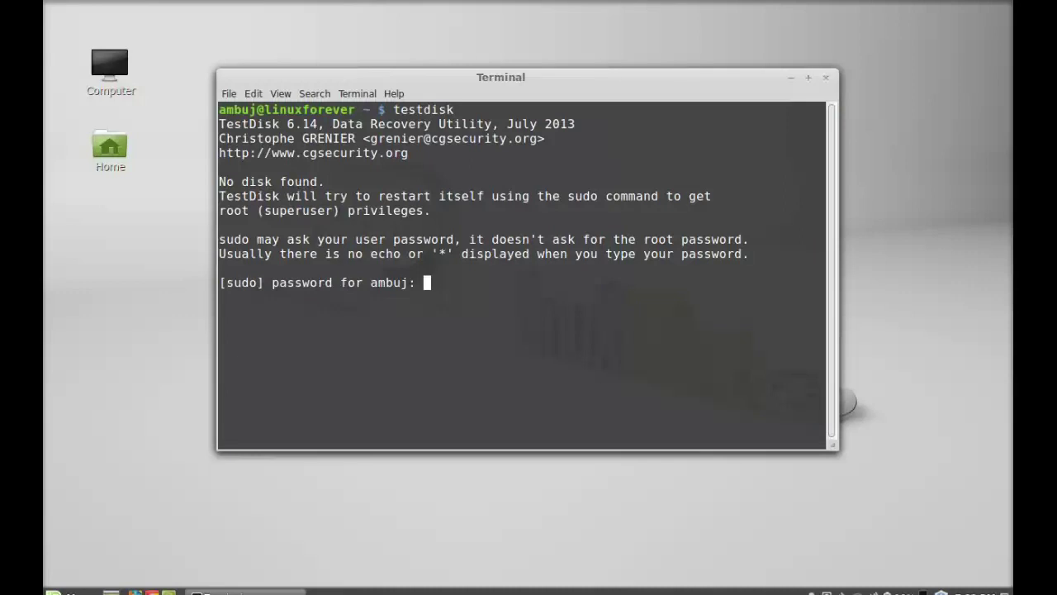
key(Return)
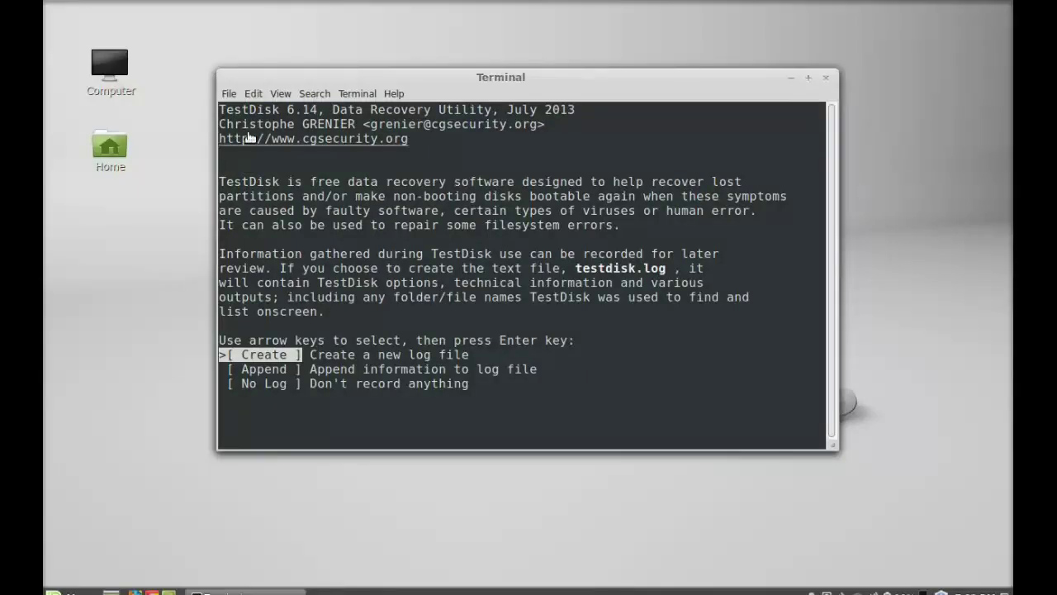
click(105, 151)
double_click(105, 151)
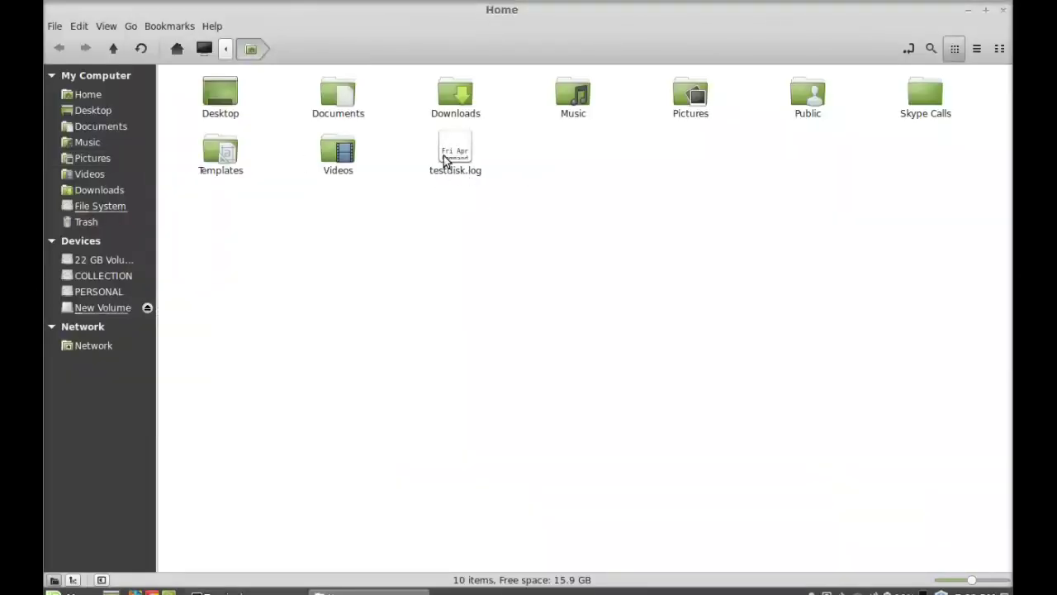
click(1004, 11)
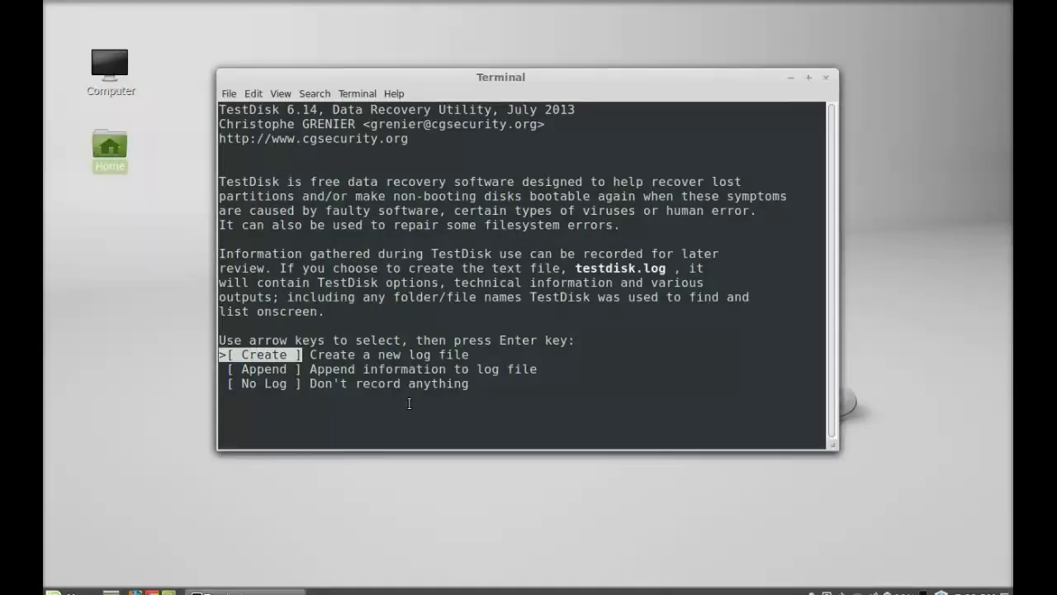
Create a new log and proceed with the JetFlash Transcend 8GB drive /dev/sdb, noting the detected Intel type
key(Return)
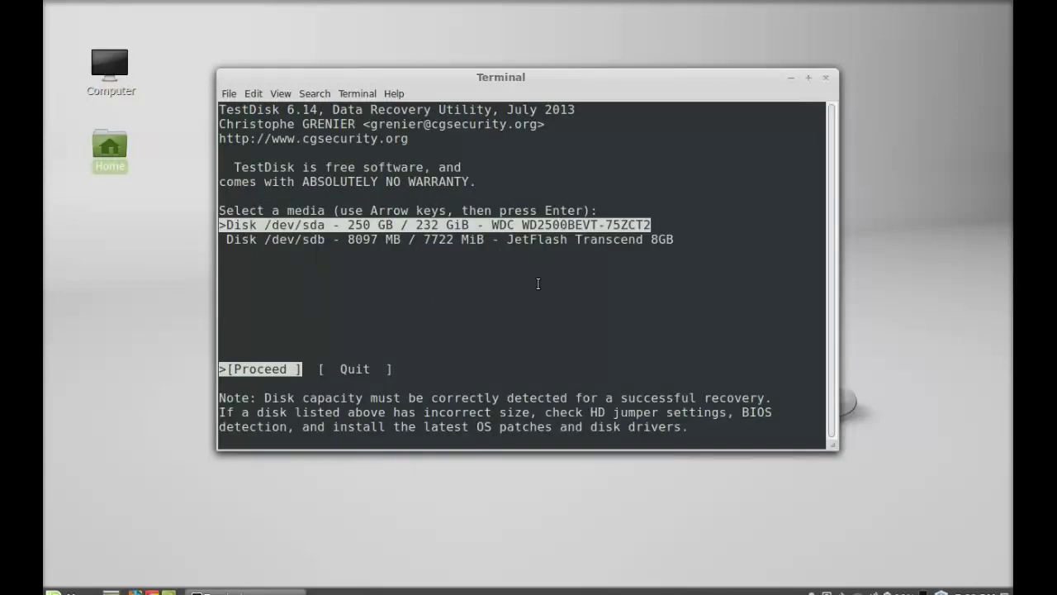
key(Down)
key(Up)
key(Down)
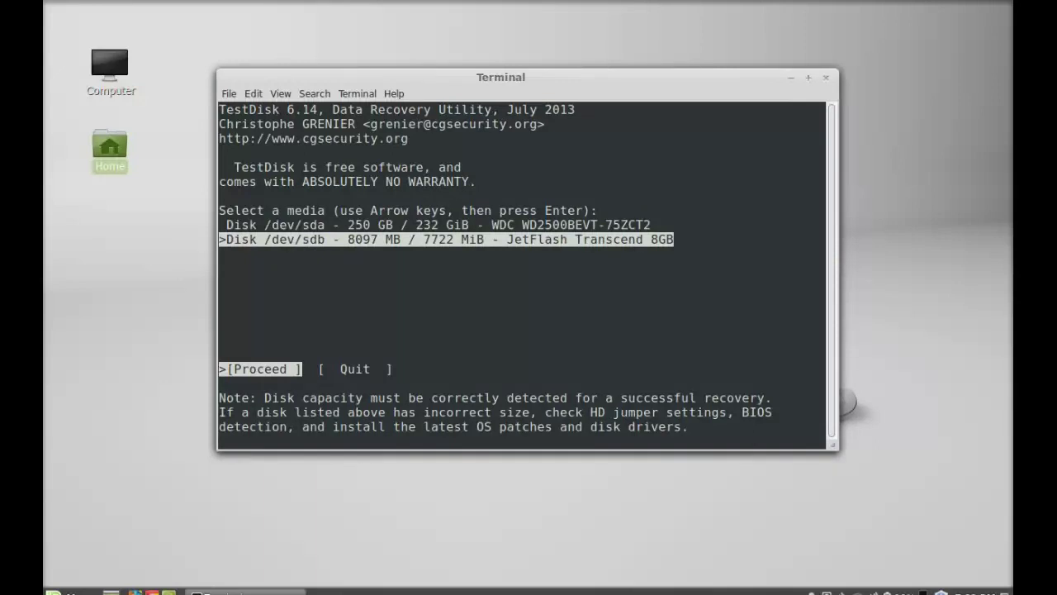
key(Return)
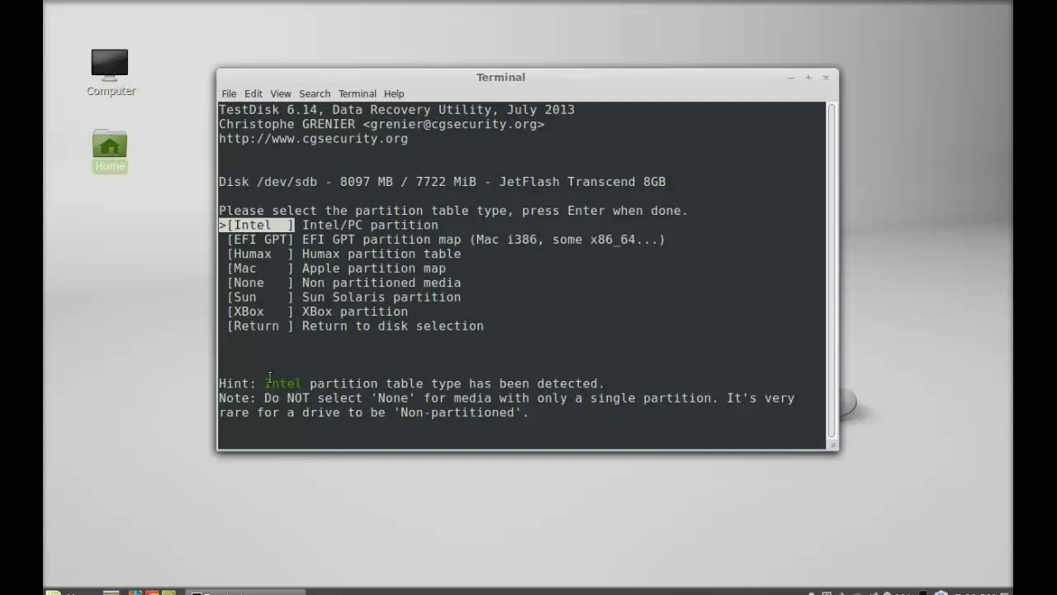
drag(218, 383, 386, 382)
click(365, 349)
Accept Intel as the partition table type and analyse the drive's current partition structure
key(Down)
key(Up)
key(Return)
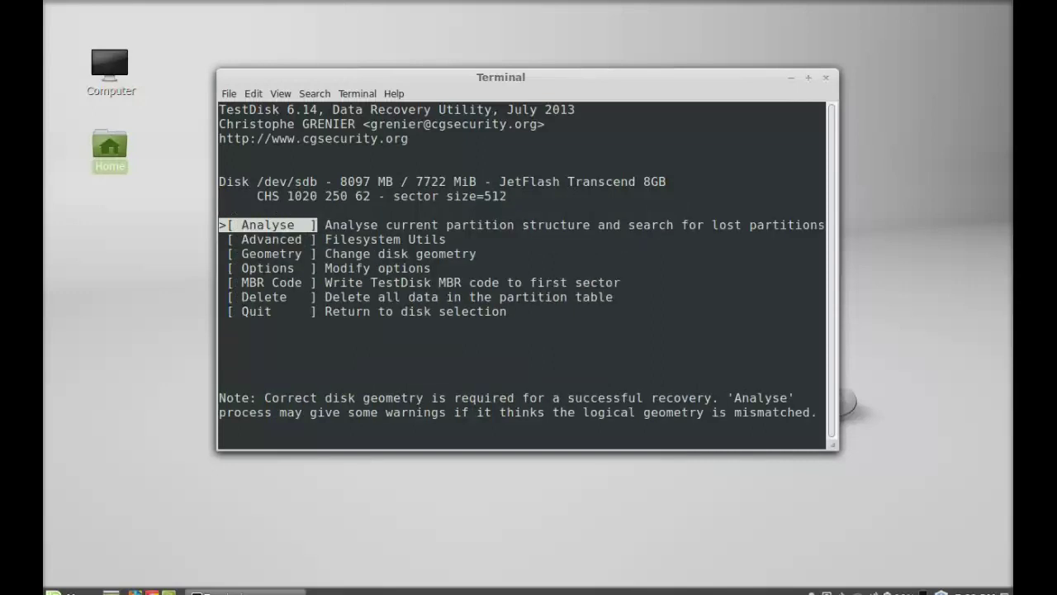
key(Return)
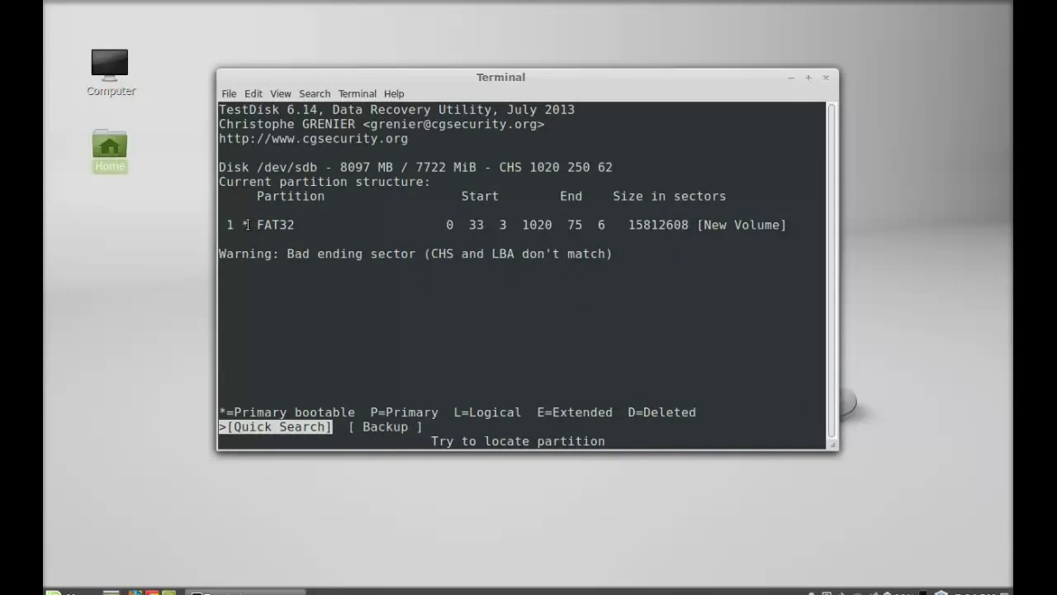
Review the bootable and D=Deleted legend markers, then start the Quick Search
drag(256, 225, 242, 224)
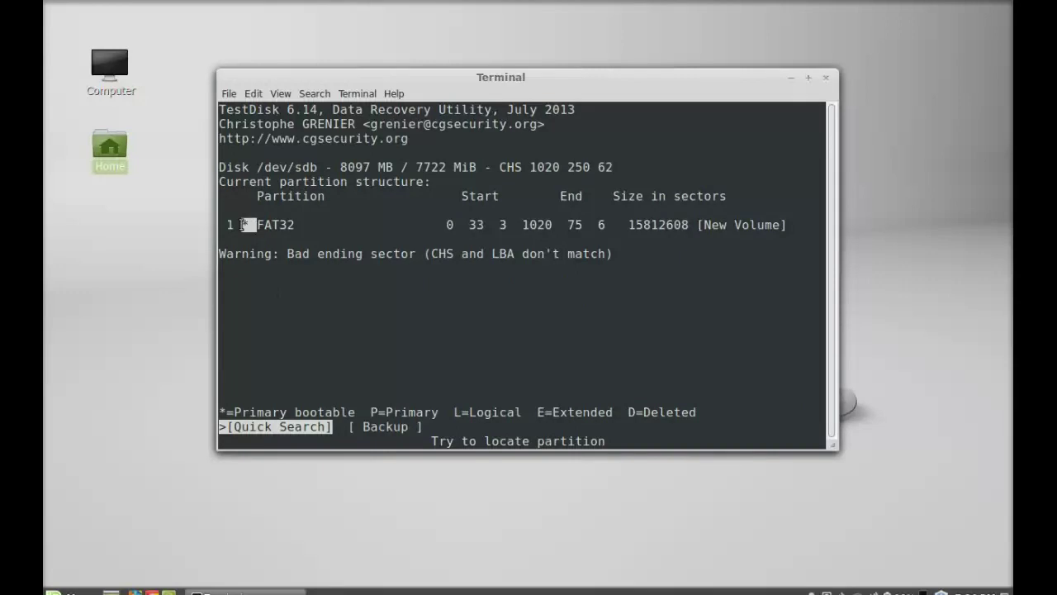
click(262, 314)
drag(356, 411, 256, 412)
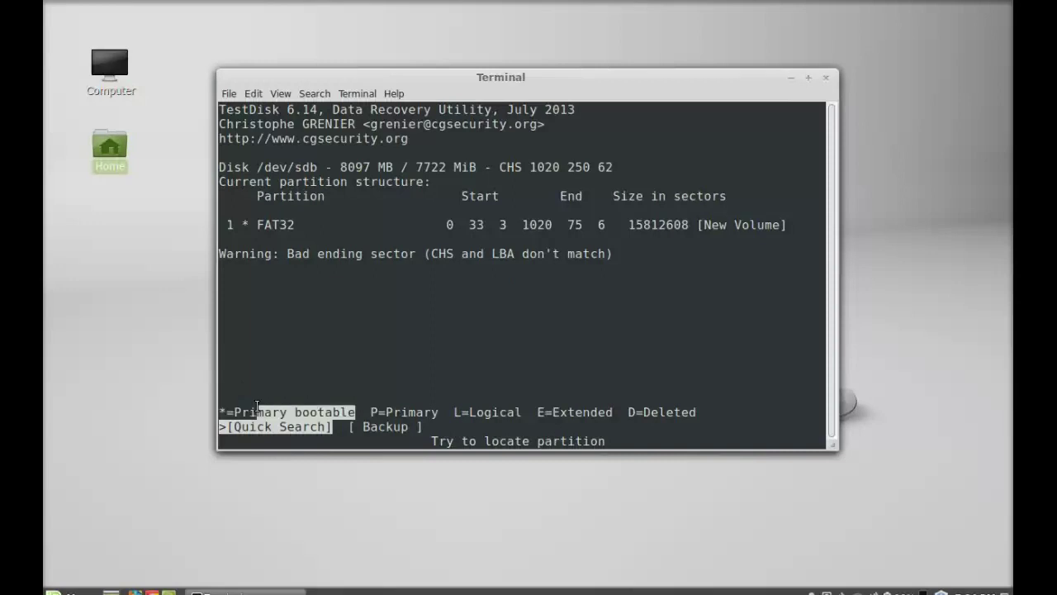
click(385, 346)
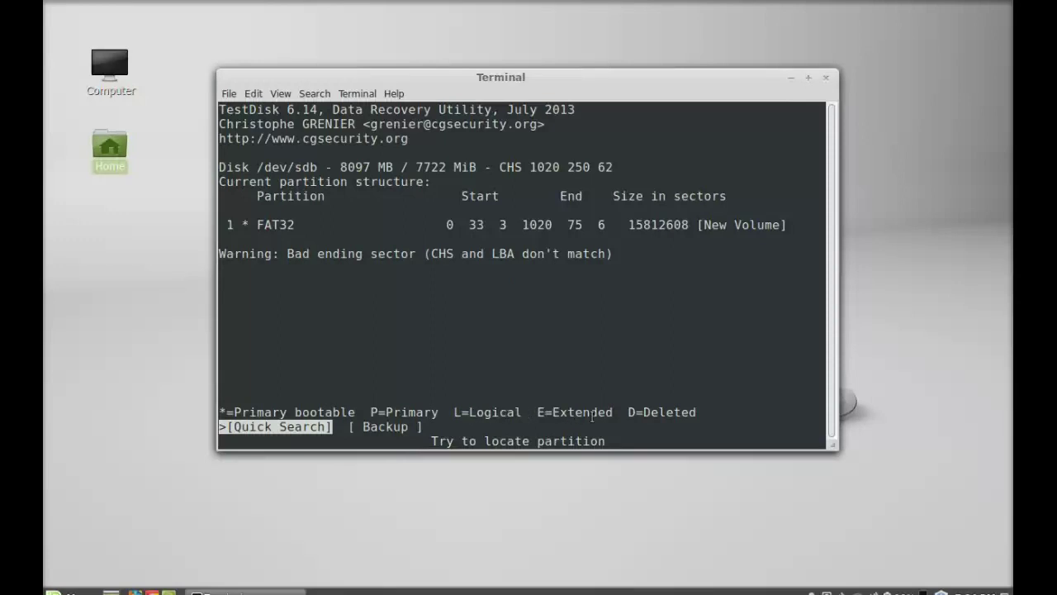
drag(716, 413, 622, 411)
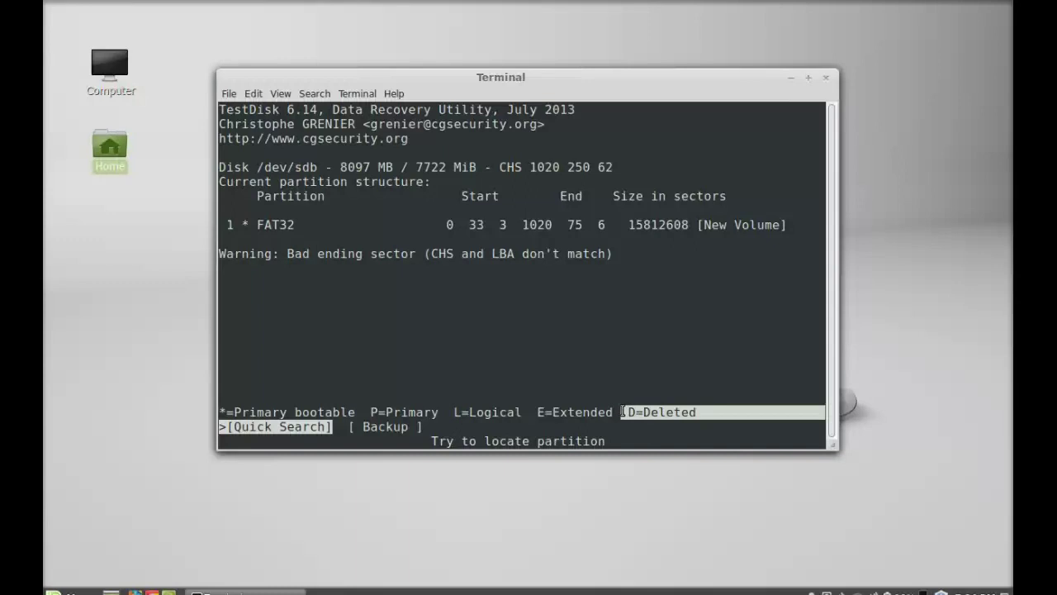
click(379, 347)
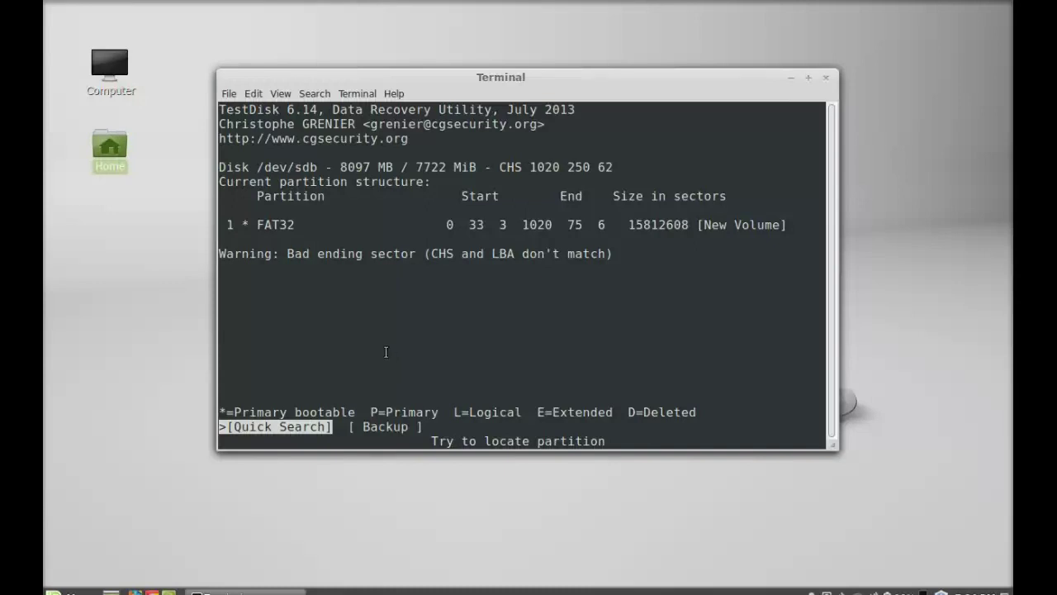
key(Return)
key(Return)
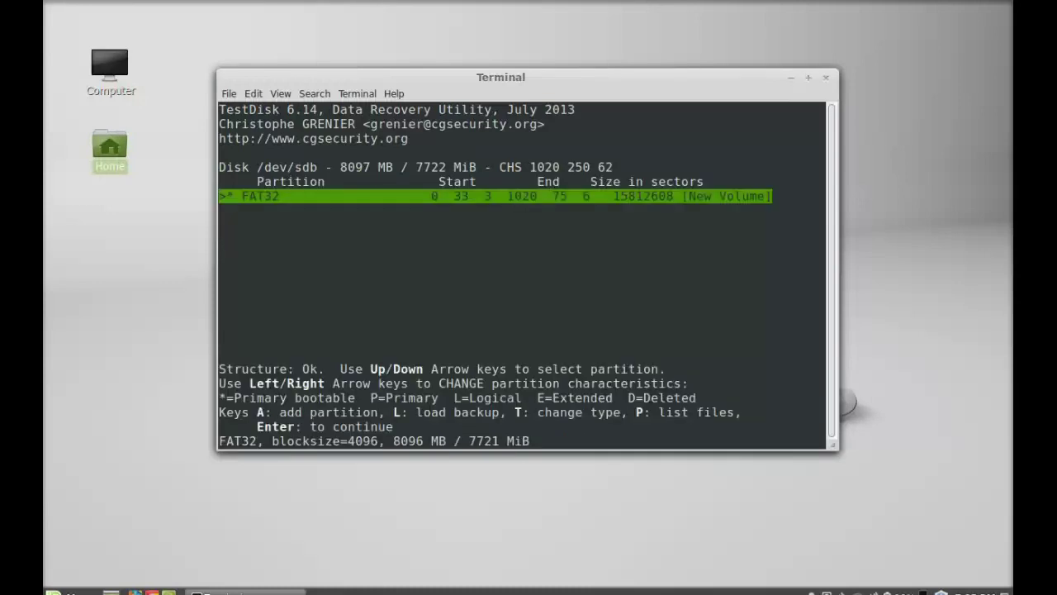
List the FAT32 partition's files and enter the images folder
key(p)
key(Down)
key(Down)
key(Down)
key(Down)
key(Down)
key(Down)
key(Down)
key(Down)
key(Down)
key(Down)
key(Down)
key(Down)
key(Down)
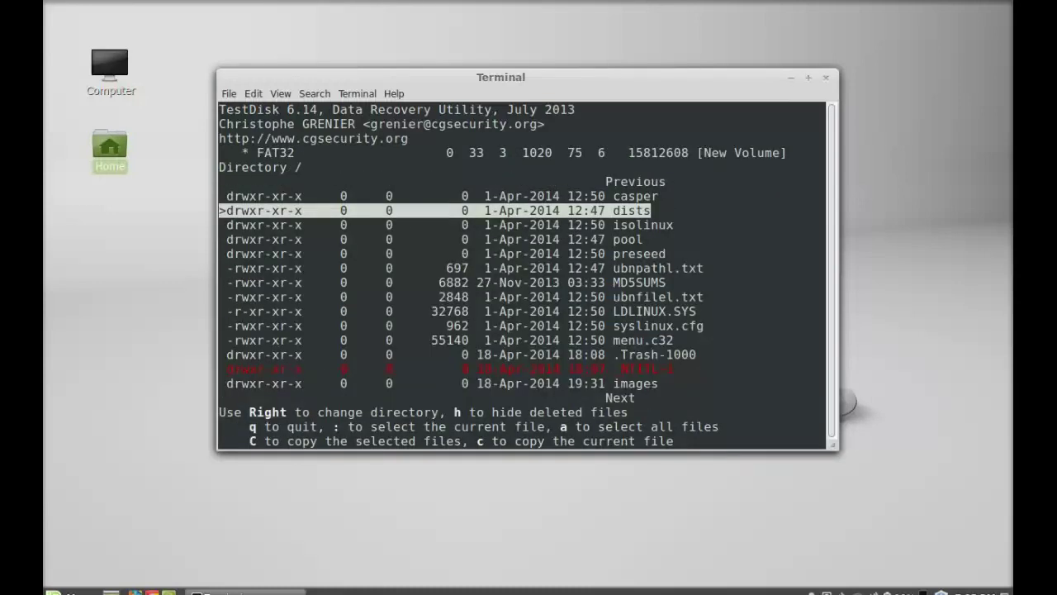
key(Down)
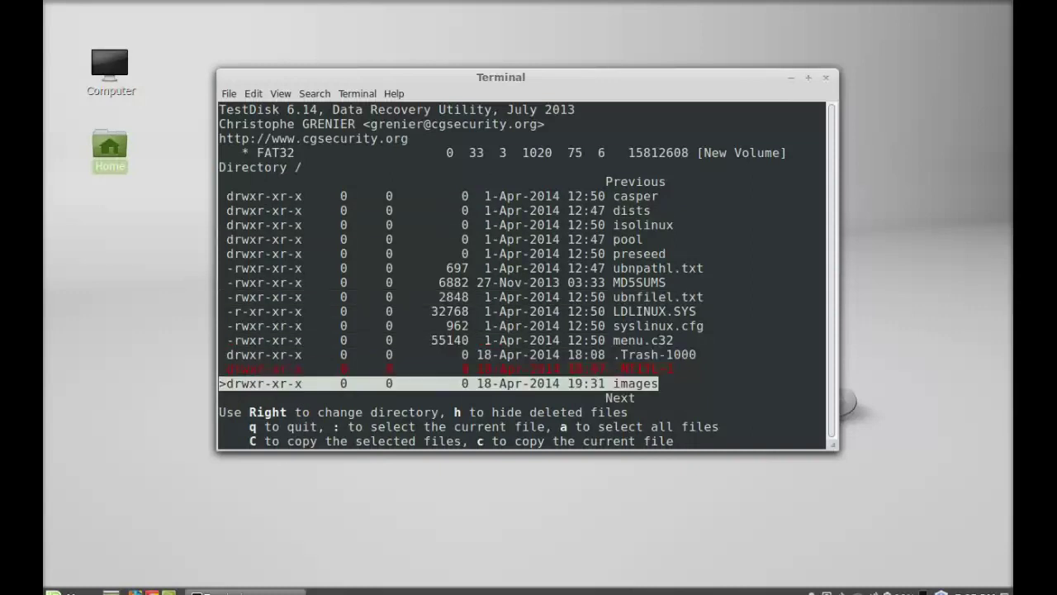
key(Right)
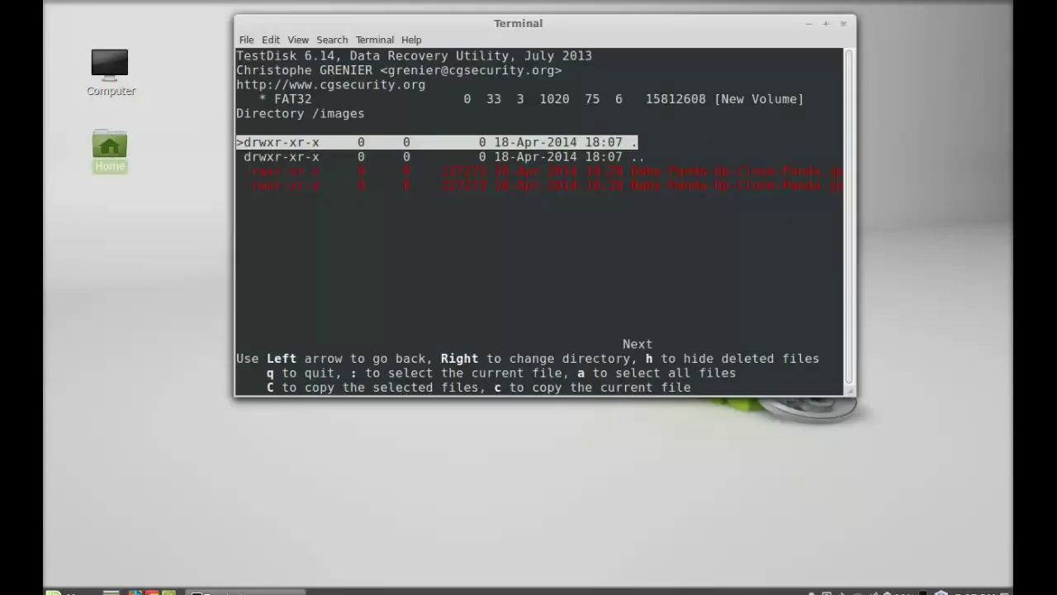
Copy the deleted red panda file into the home Pictures folder
key(Down)
key(Down)
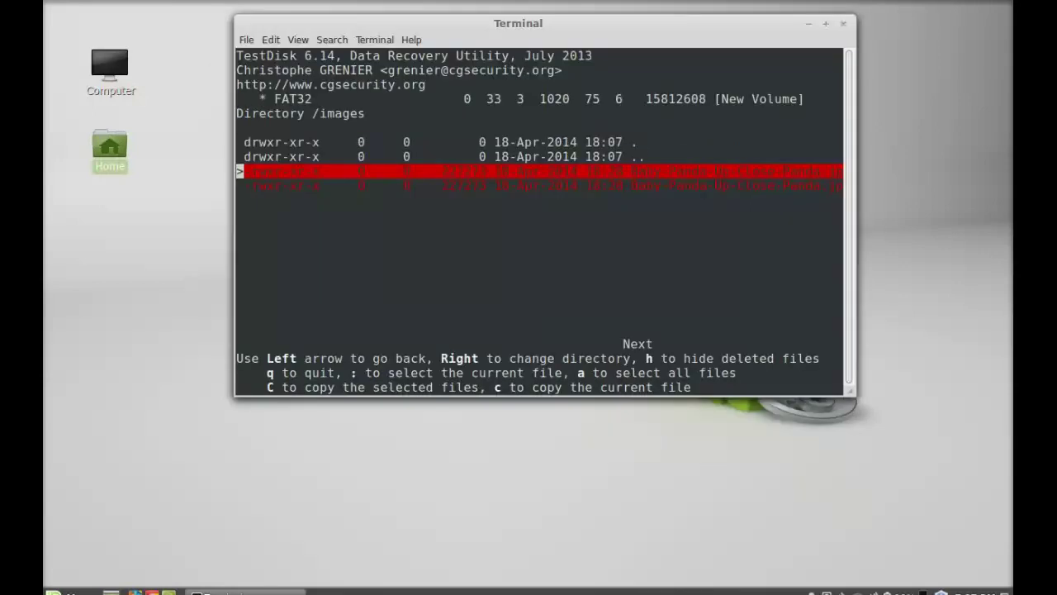
key(c)
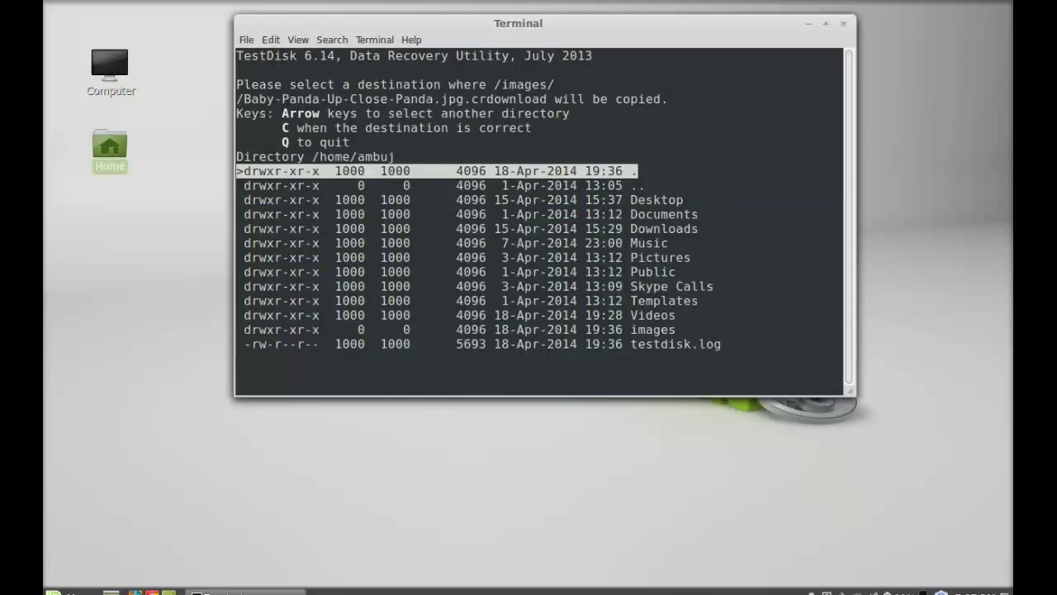
key(Down)
key(Down)
key(Down)
key(Down)
key(Down)
key(Down)
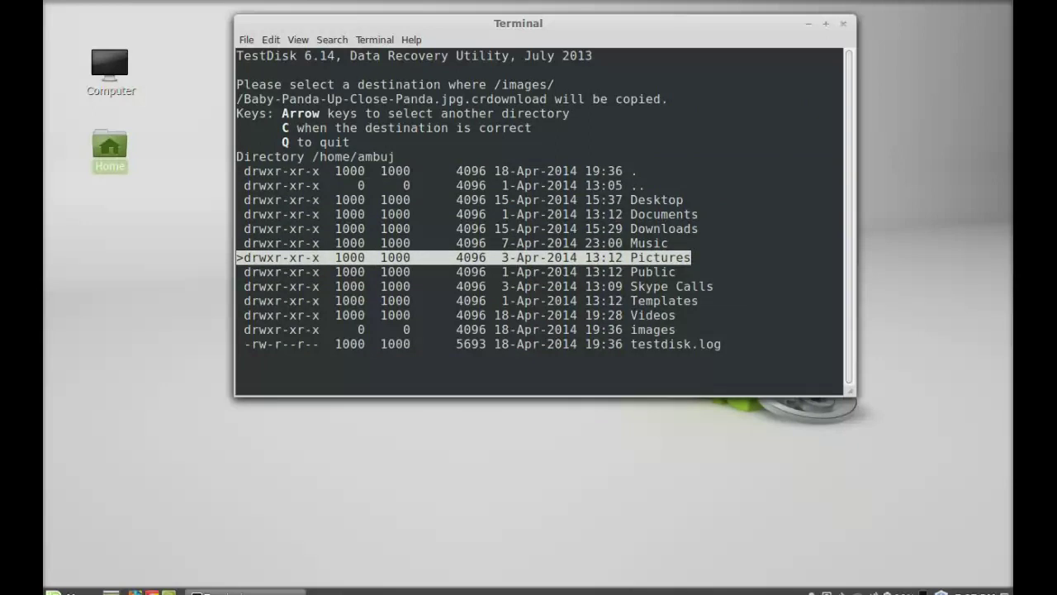
key(Right)
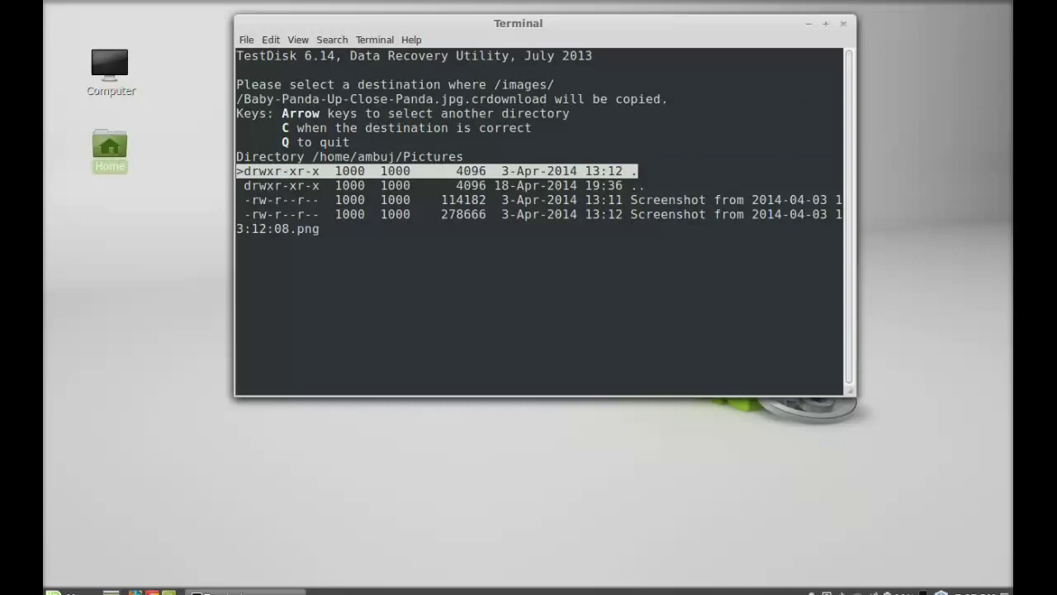
key(c)
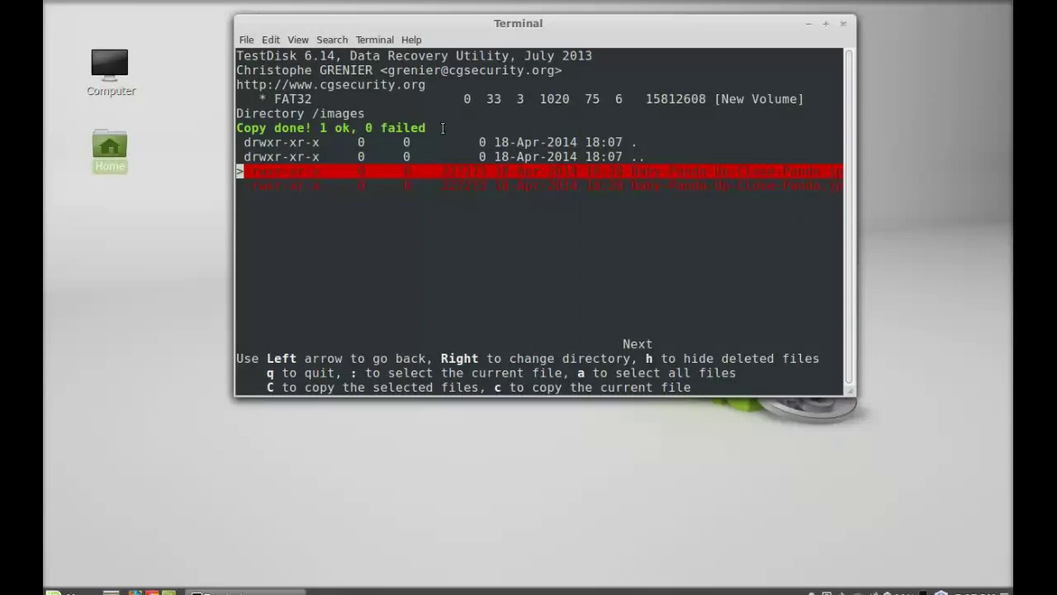
drag(444, 130, 314, 110)
click(292, 125)
click(137, 240)
double_click(109, 157)
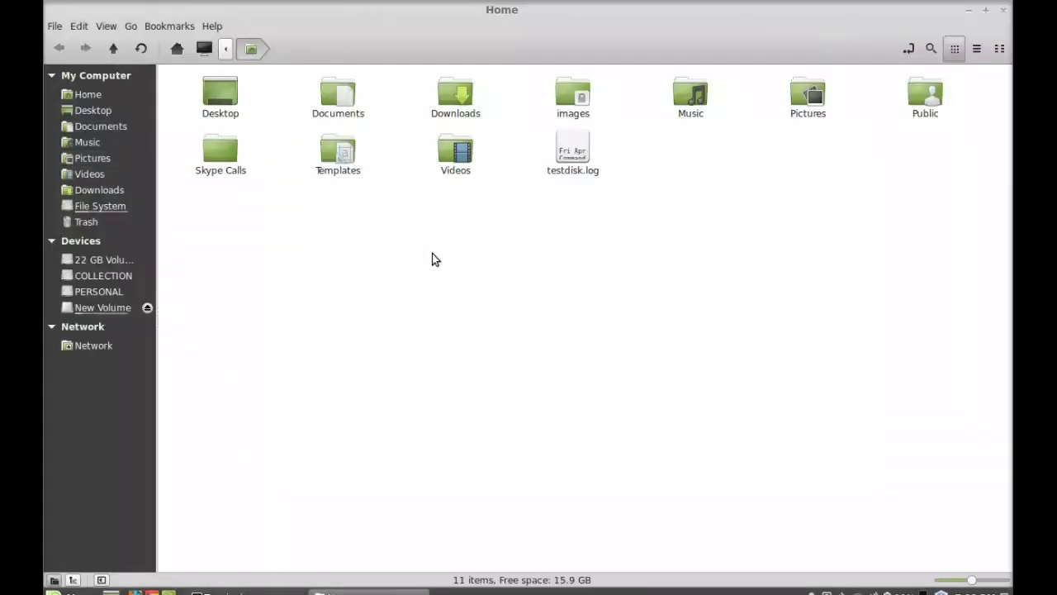
double_click(808, 92)
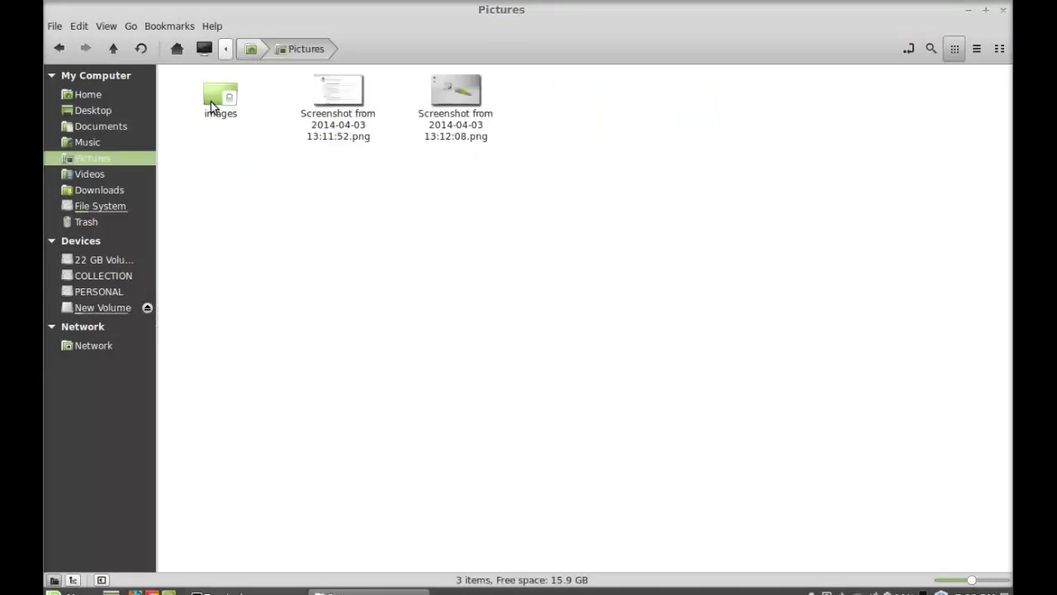
double_click(214, 98)
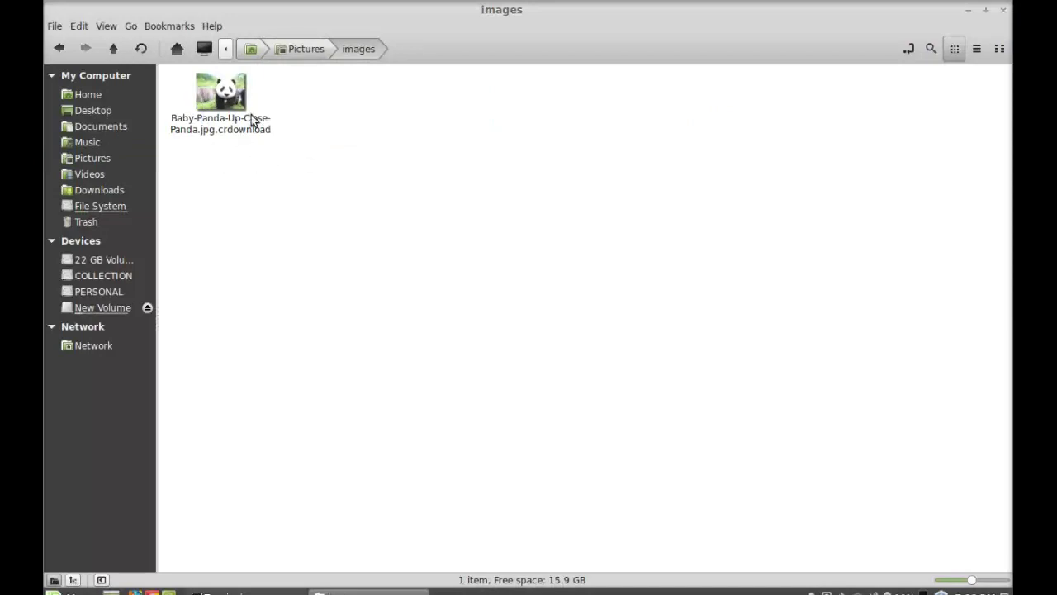
click(226, 108)
double_click(225, 103)
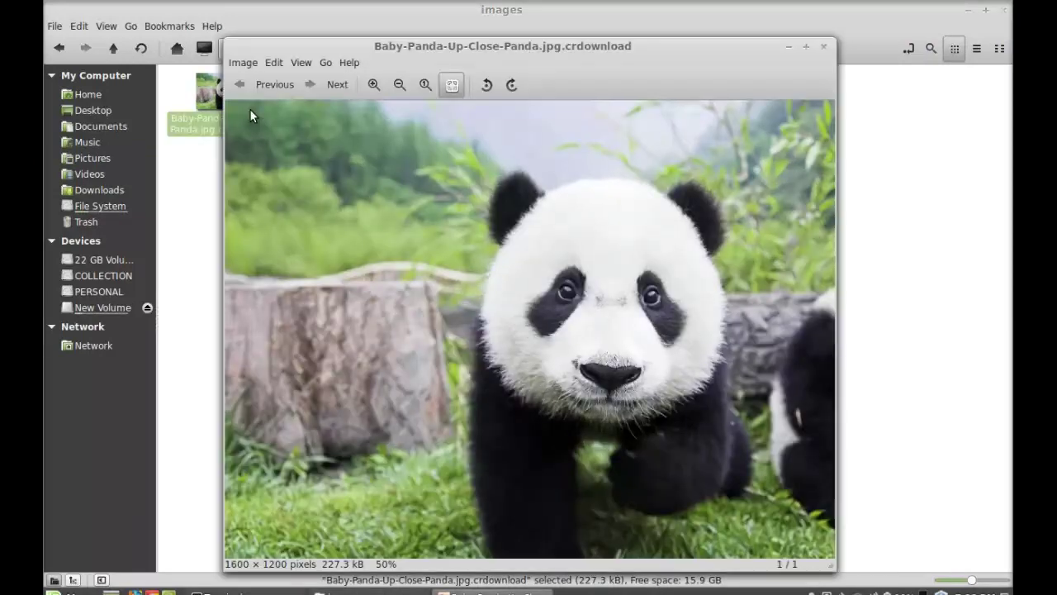
click(825, 47)
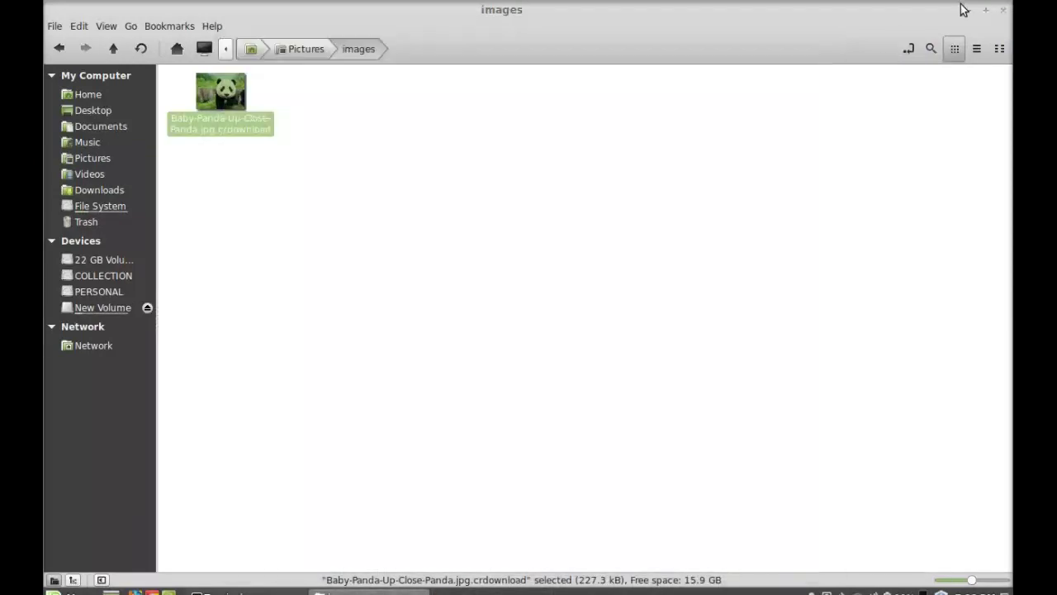
click(1003, 9)
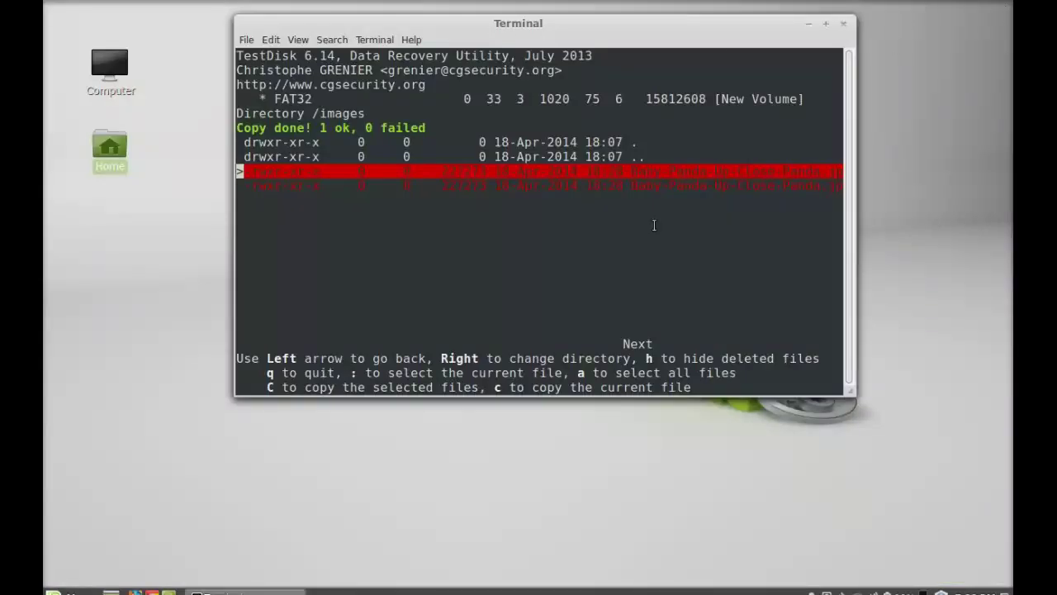
Leave the file listing and return from the partition list to the search options
key(Left)
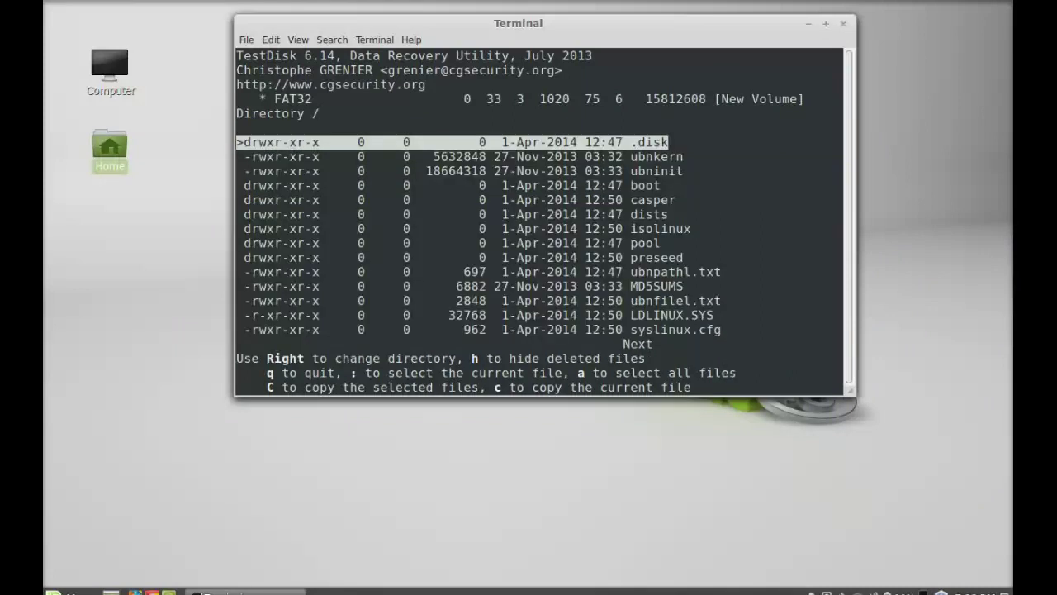
key(q)
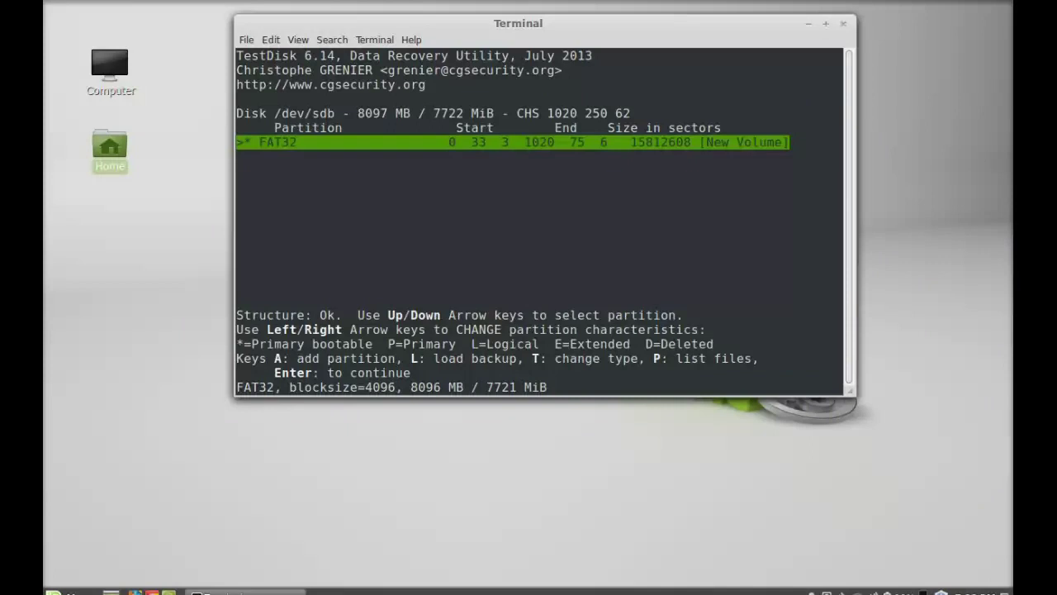
key(Return)
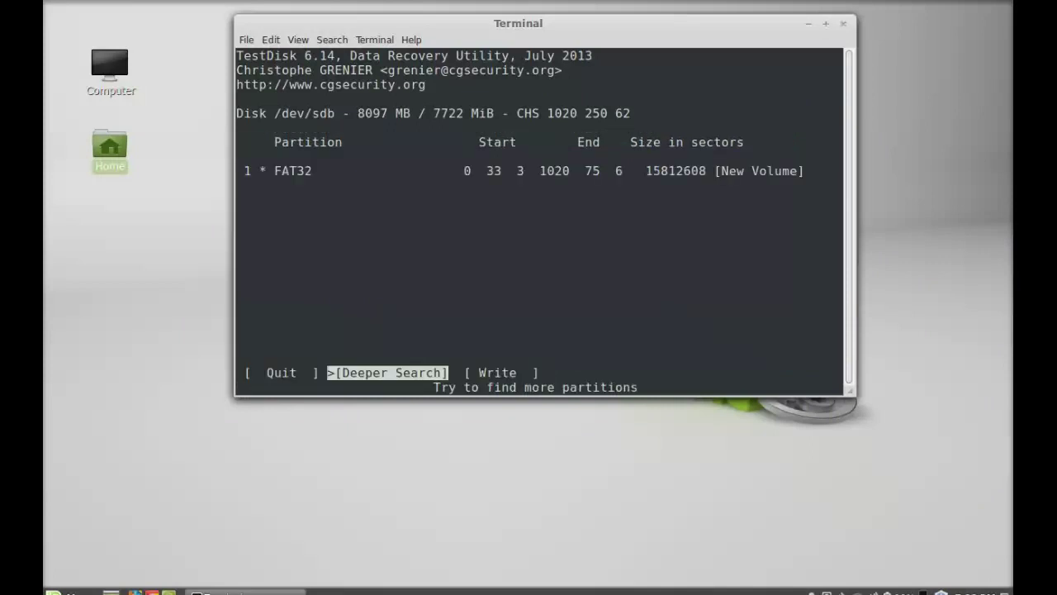
Launch Deeper Search on /dev/sdb and watch the cylinder analysis progress
key(Left)
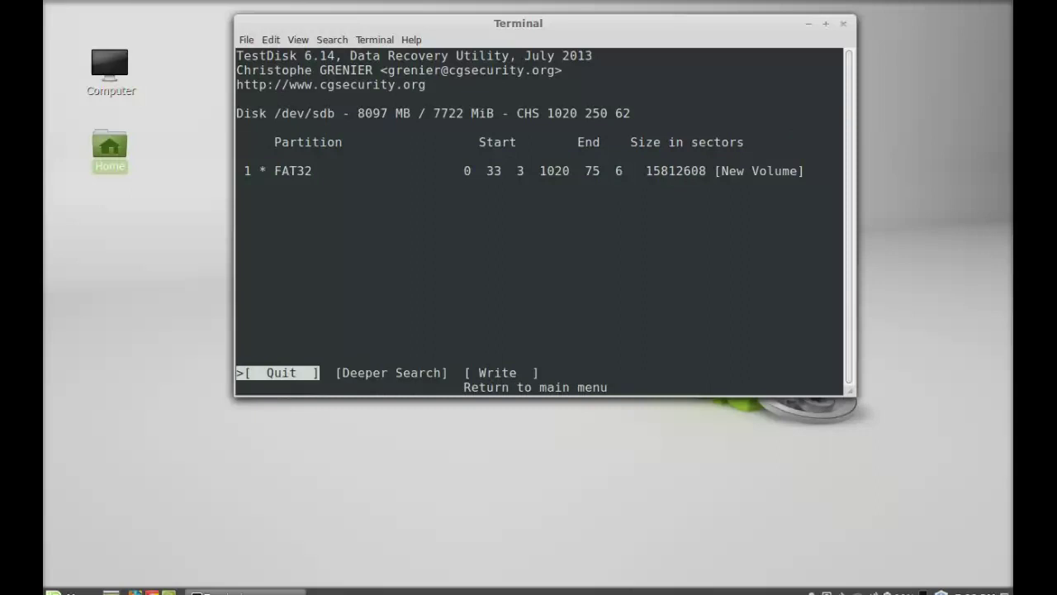
key(Right)
key(Right)
key(Left)
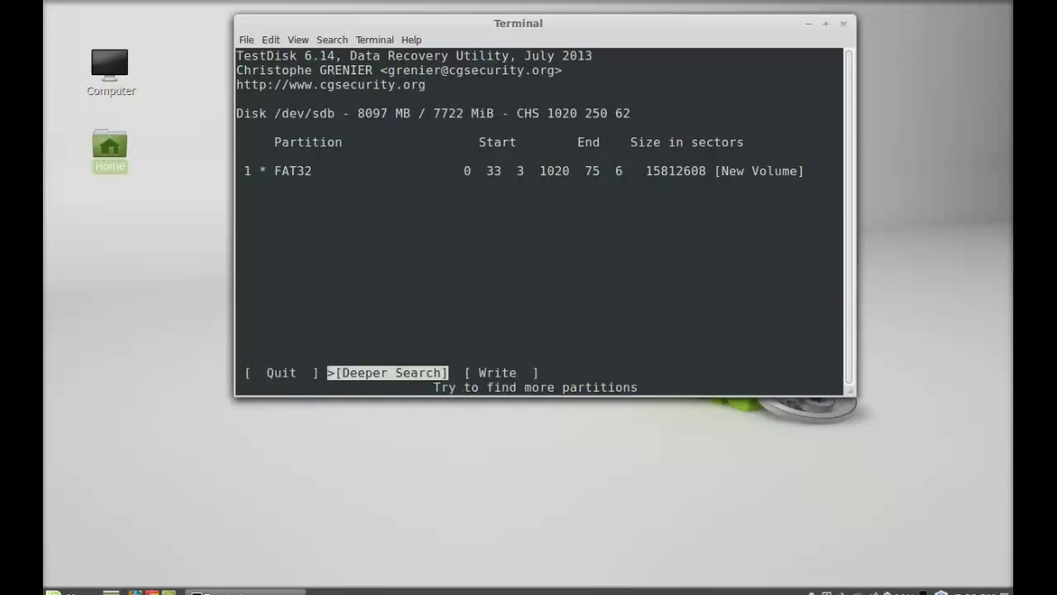
key(Left)
key(Right)
key(Return)
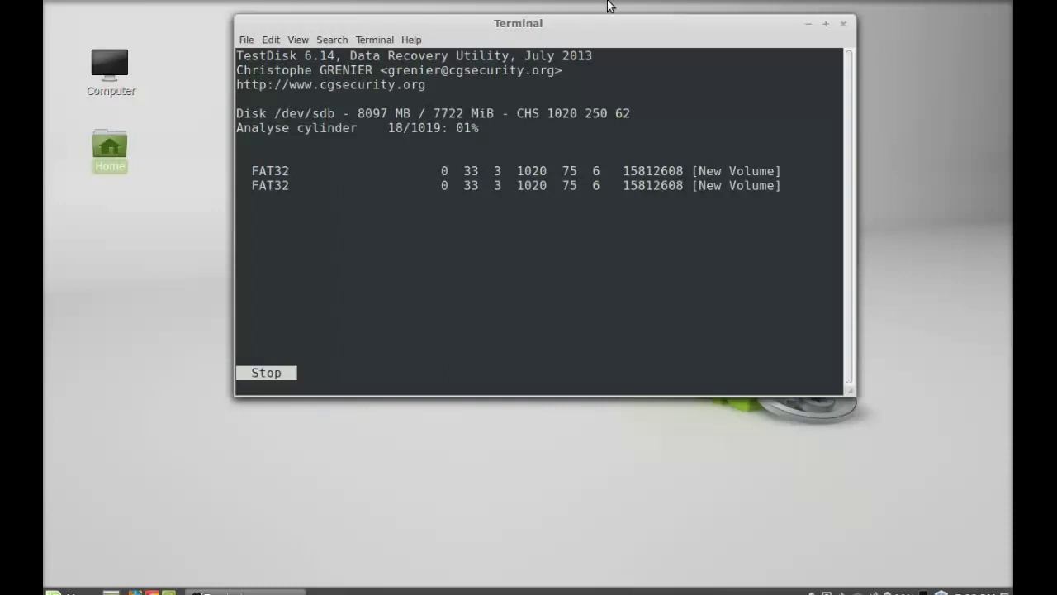
triple_click(423, 139)
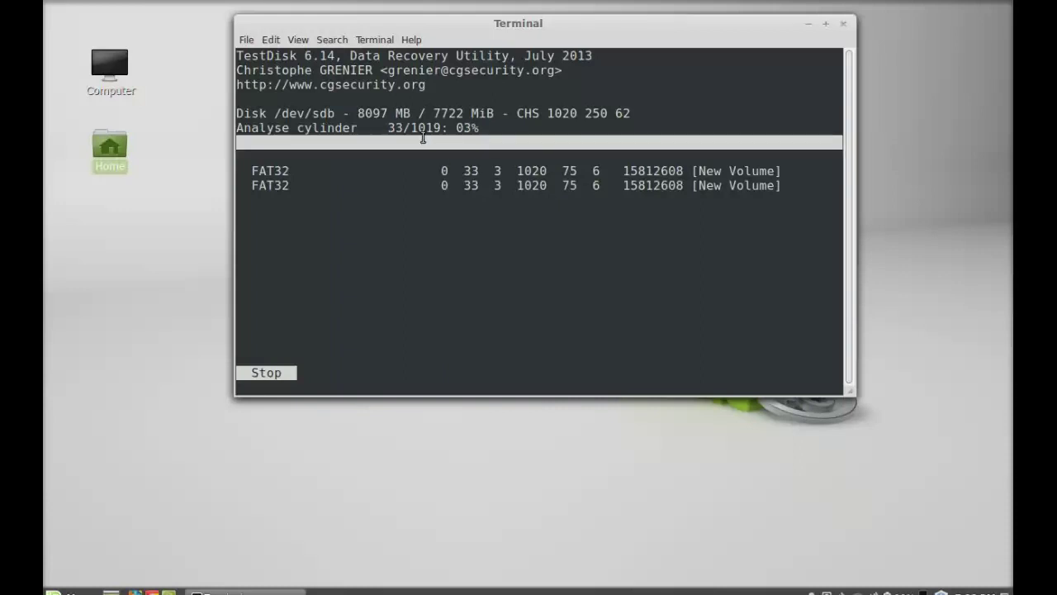
drag(423, 139, 239, 133)
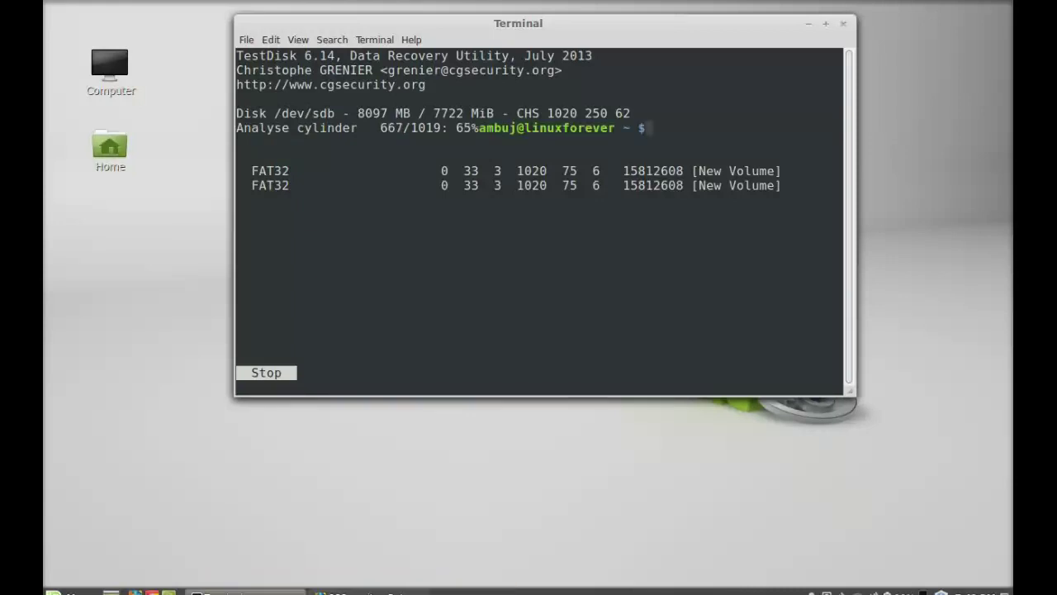
Switch to cgsecurity.org in Firefox, open its TestDisk page and scroll through the features
click(362, 593)
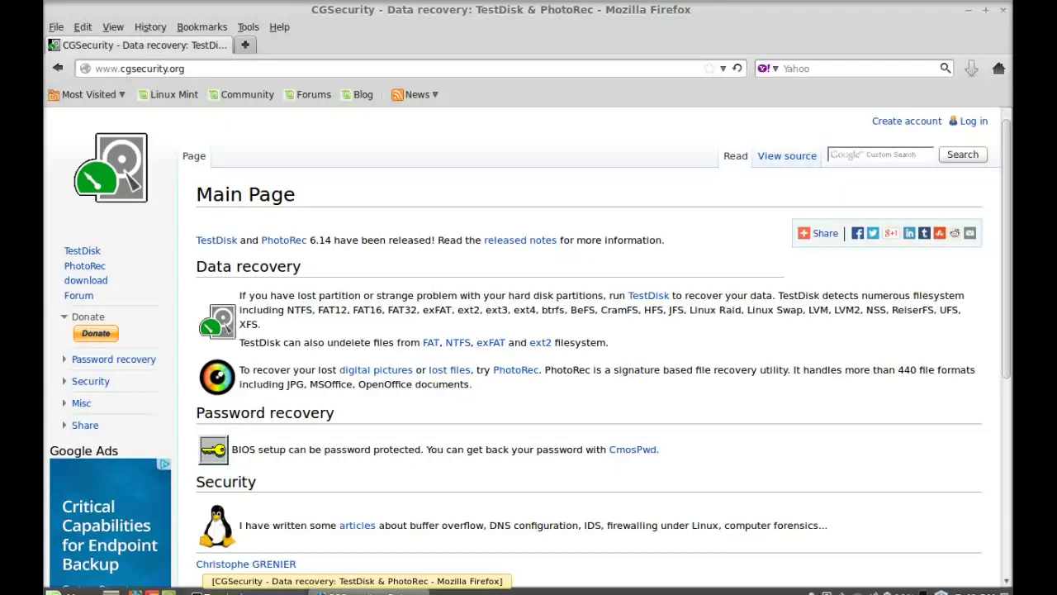
drag(188, 69, 95, 69)
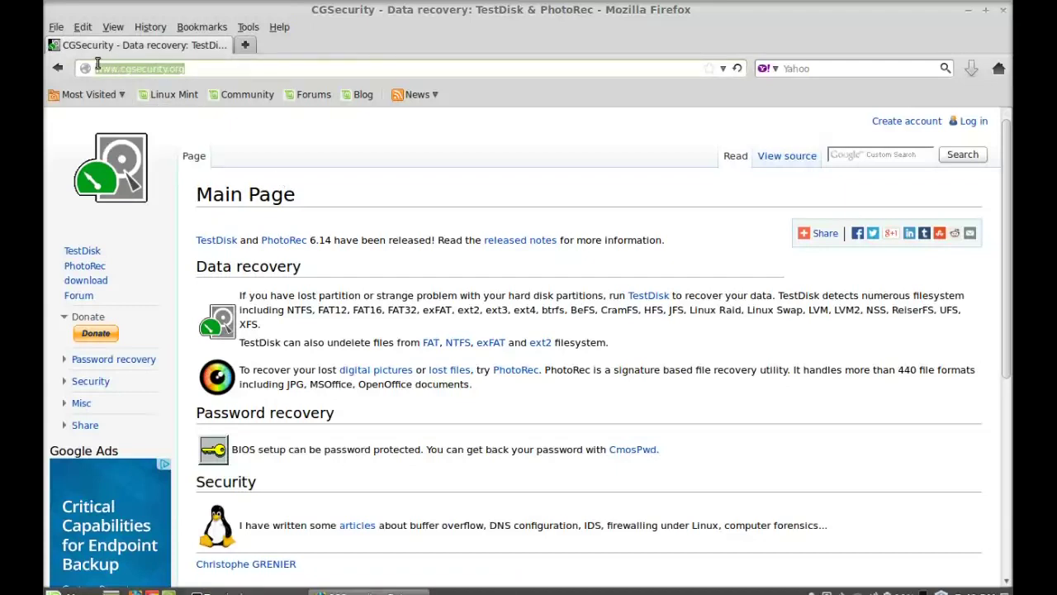
click(306, 149)
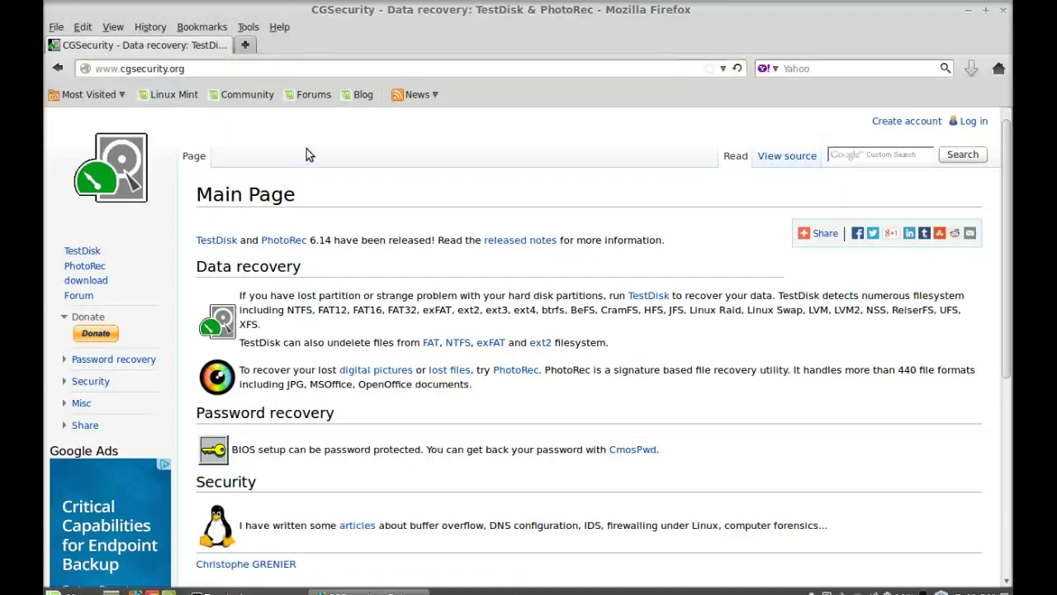
click(86, 255)
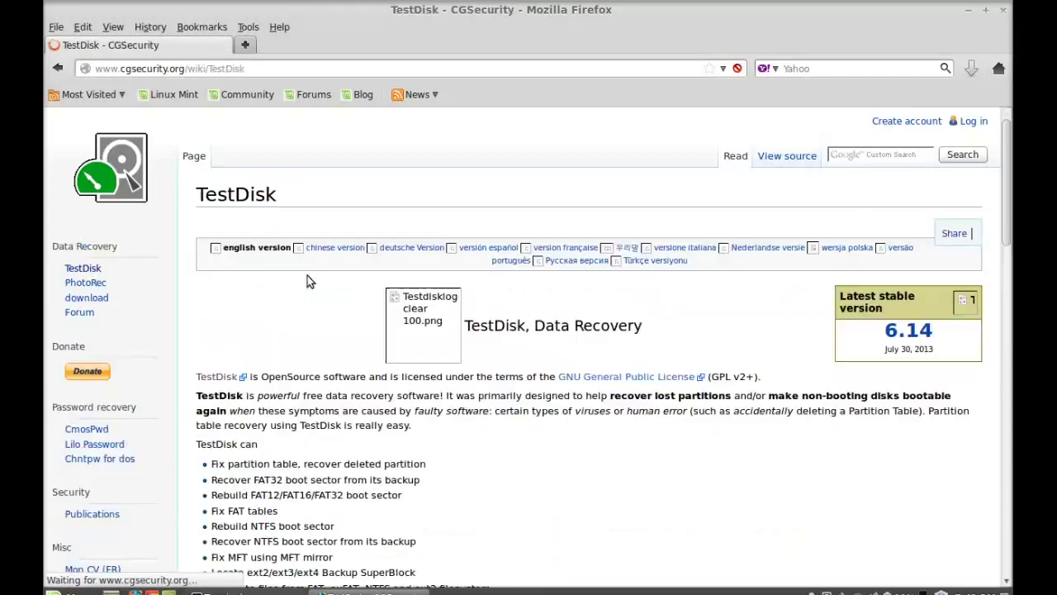
mouse_move(1006, 194)
mouse_down()
mouse_move(1006, 337)
mouse_move(1011, 209)
mouse_up()
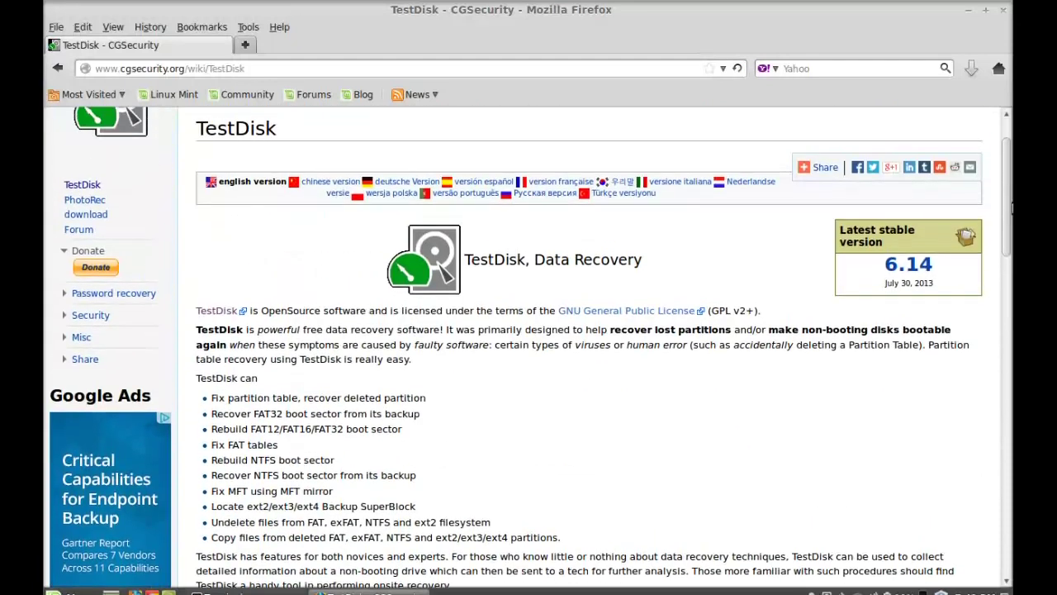